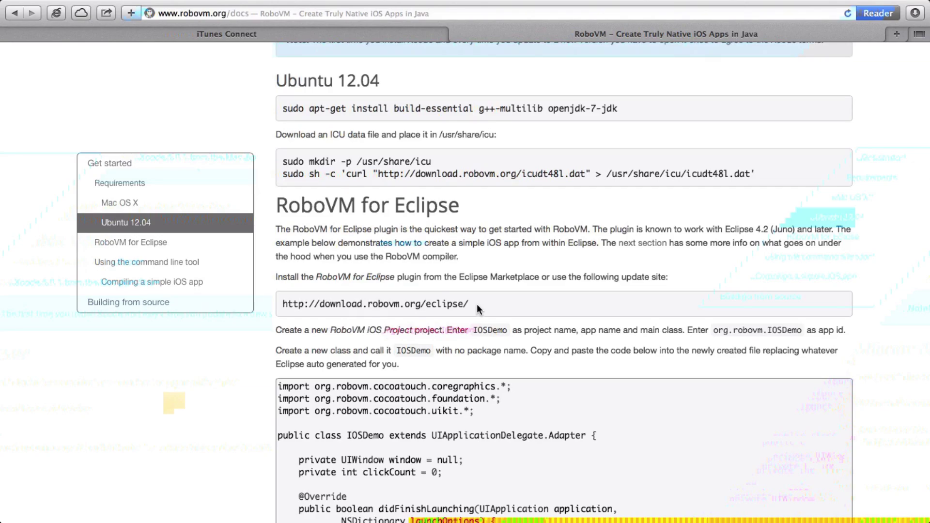
{"action": "left_click_drag", "start_coordinate": [477, 308], "coordinate": [280, 308]}
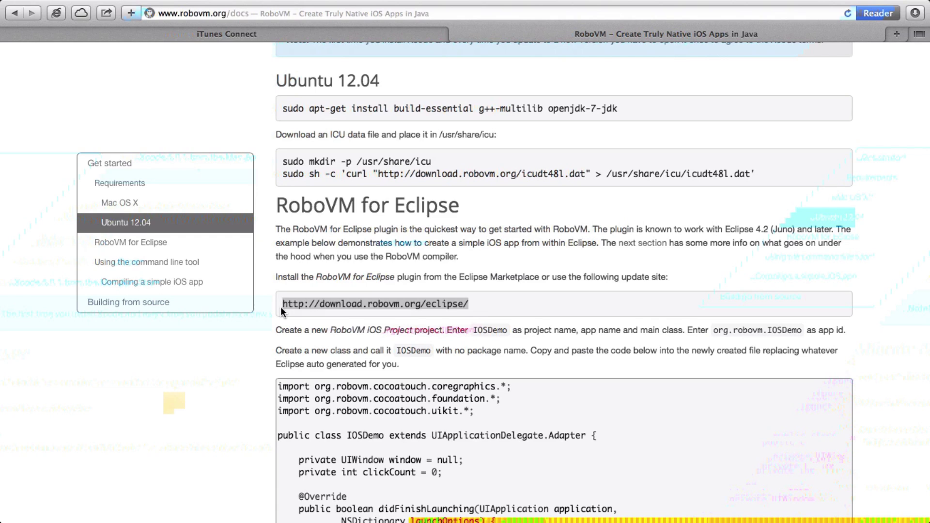
Add the update site as repository 'RoboVM', tick RoboVM for Eclipse and continue
{"action": "key", "text": "ctrl+Left"}
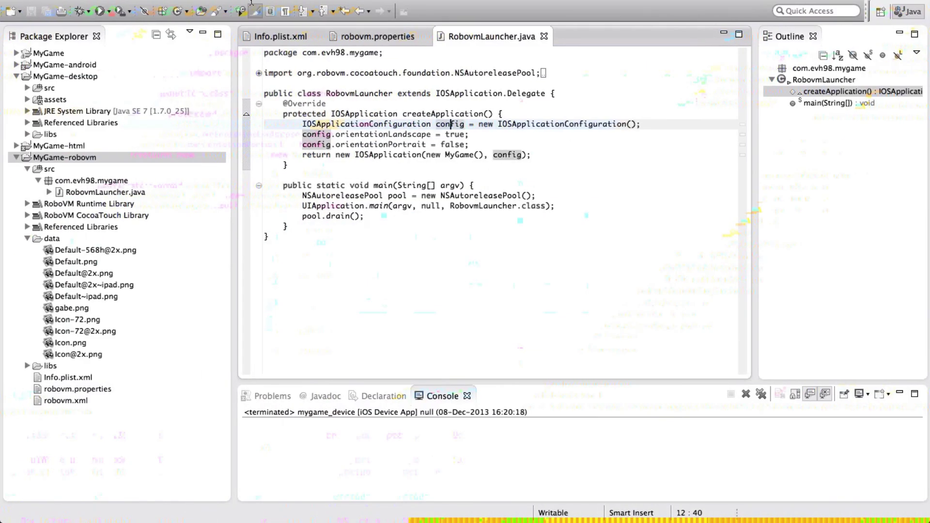
{"action": "left_click", "coordinate": [384, 145]}
{"action": "left_click", "coordinate": [465, 7]}
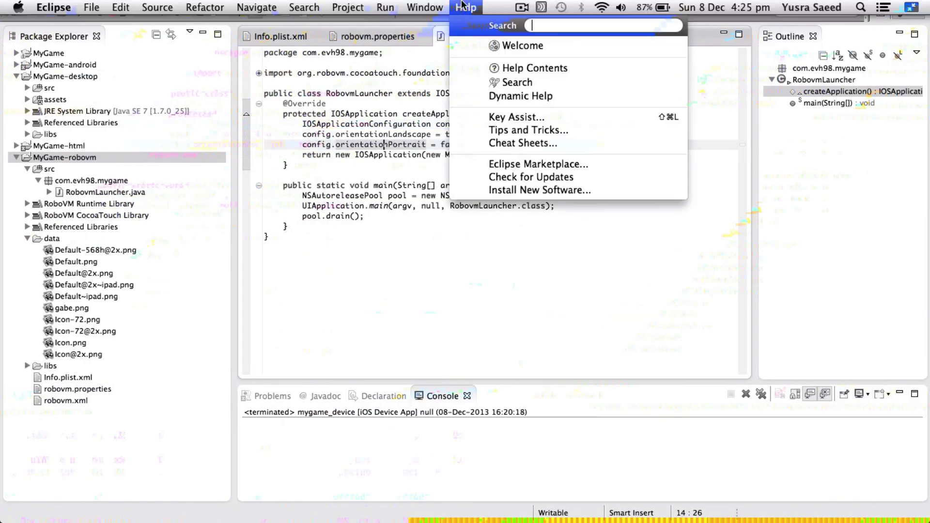
{"action": "left_click", "coordinate": [536, 190]}
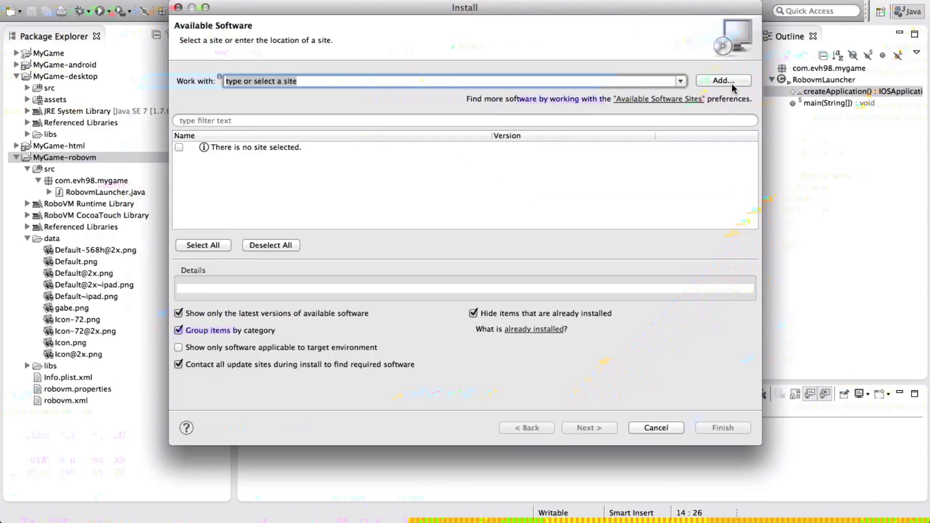
{"action": "left_click", "coordinate": [733, 86]}
{"action": "type", "text": "RoboVM"}
{"action": "key", "text": "Tab"}
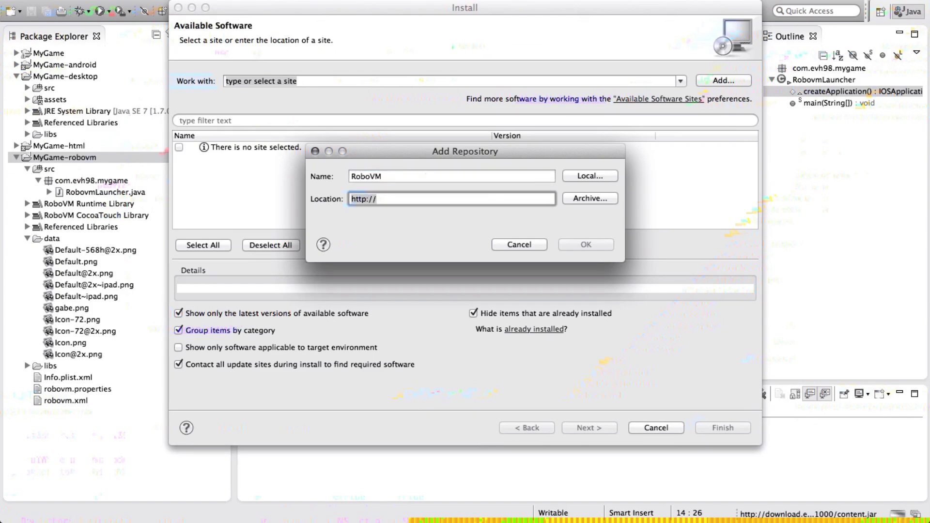
{"action": "type", "text": "http://download.robovm.org/eclipse/"}
{"action": "key", "text": "Return"}
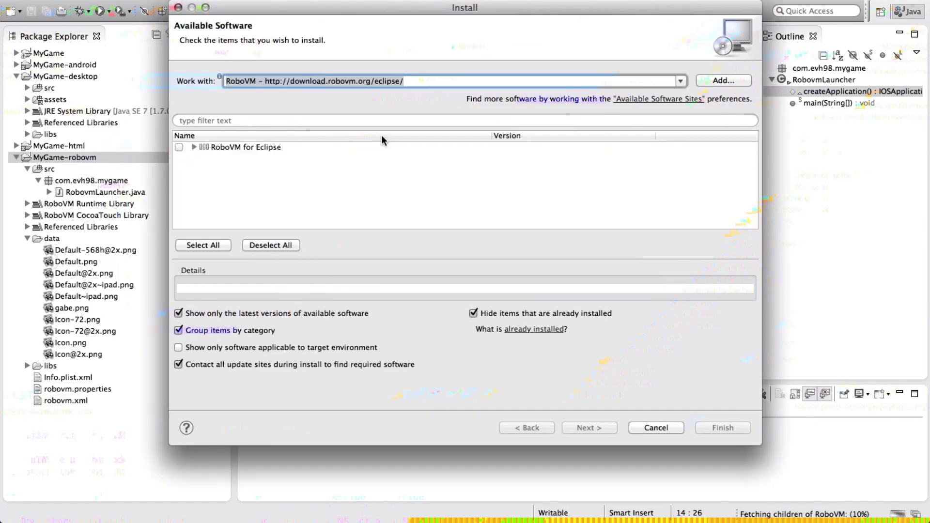
{"action": "left_click", "coordinate": [179, 147]}
{"action": "left_click", "coordinate": [597, 430]}
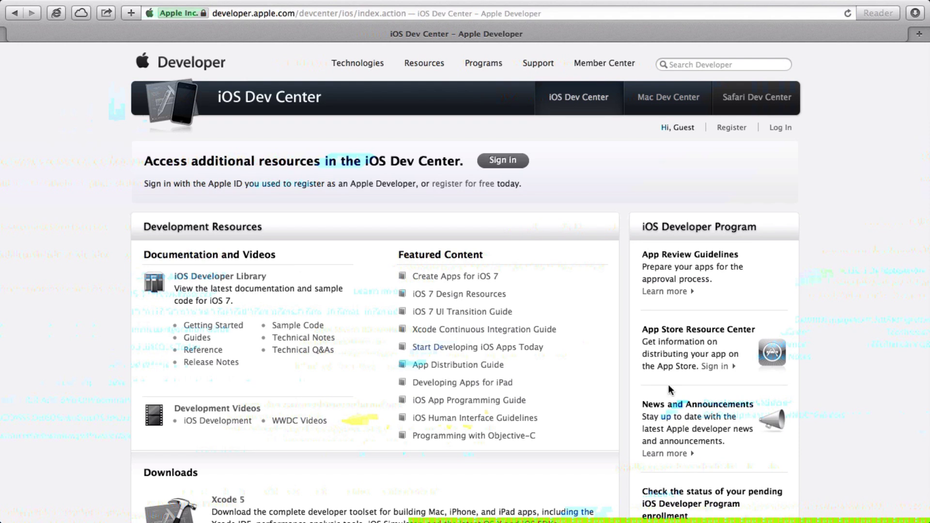
Sign in to Apple's iOS Dev Center to reach the Xcode 5.0.2 downloads
{"action": "left_click", "coordinate": [516, 161]}
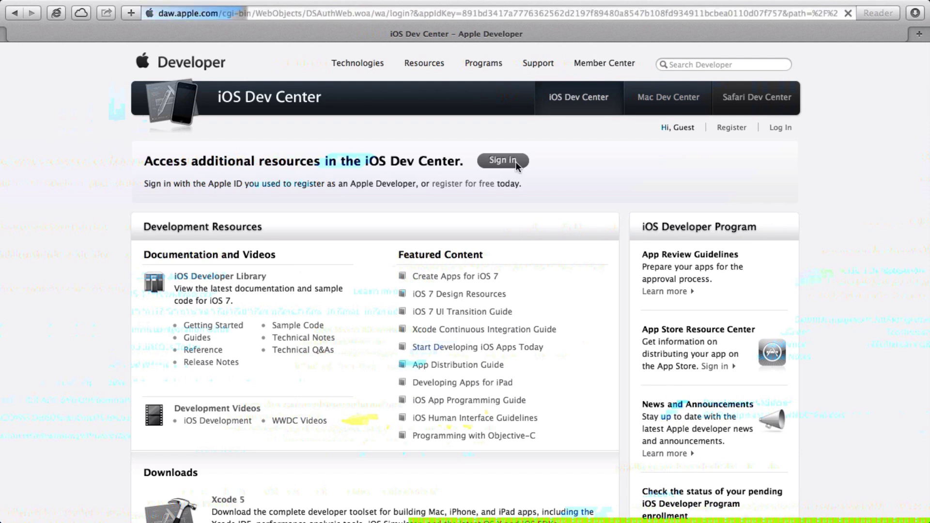
{"action": "scroll", "coordinate": [383, 186], "scroll_direction": "down", "scroll_amount": 3}
{"action": "scroll", "coordinate": [382, 187], "scroll_direction": "down", "scroll_amount": 2}
{"action": "scroll", "coordinate": [384, 185], "scroll_direction": "down", "scroll_amount": 2}
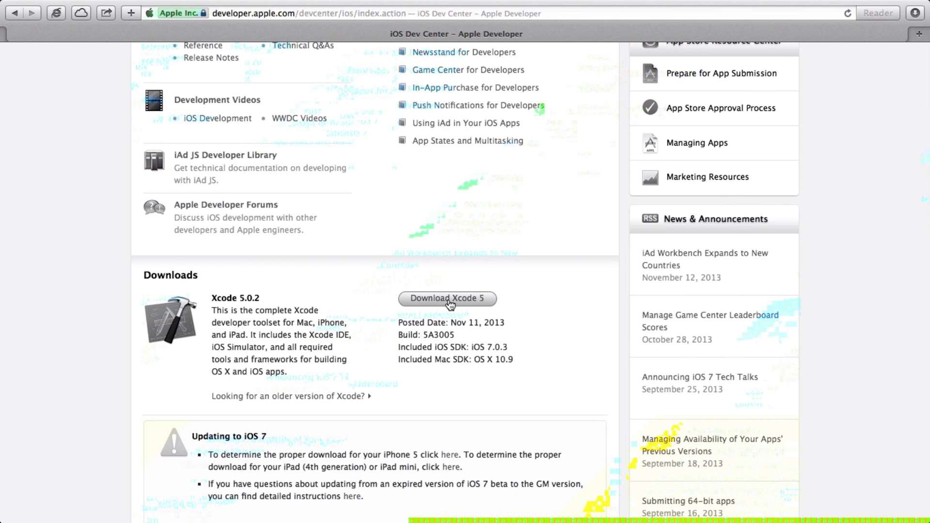
Expand MyGame-robovm's data folder and look over its launch images and icon files
{"action": "key", "text": "ctrl+Left"}
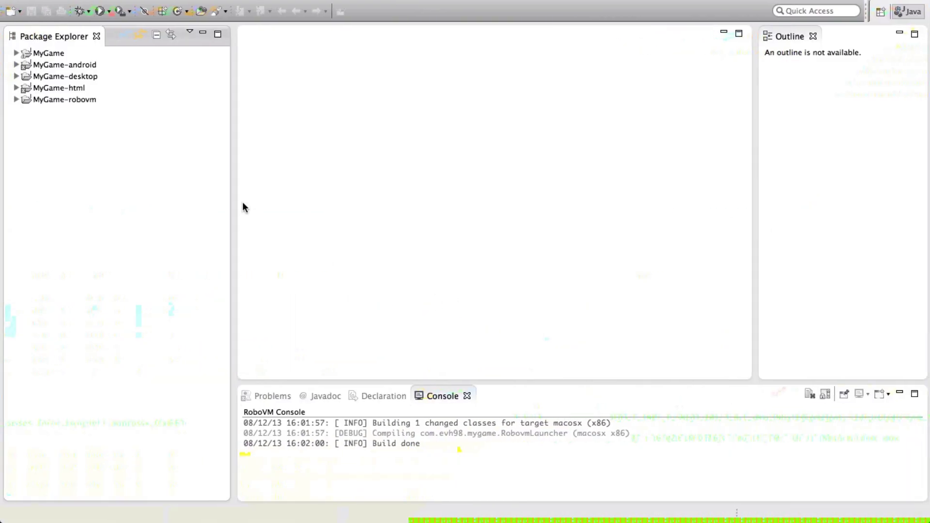
{"action": "left_click", "coordinate": [16, 99]}
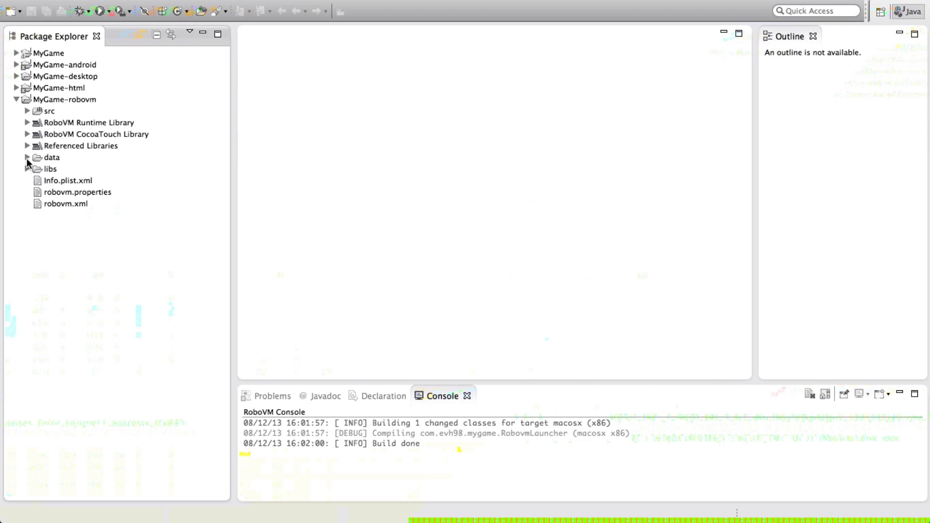
{"action": "left_click", "coordinate": [27, 157]}
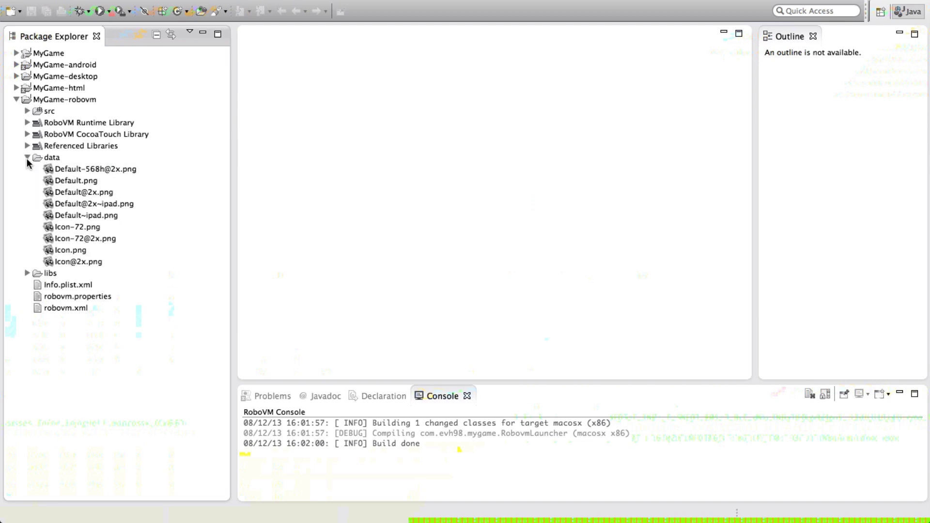
{"action": "left_click", "coordinate": [81, 174]}
{"action": "left_click", "coordinate": [83, 191]}
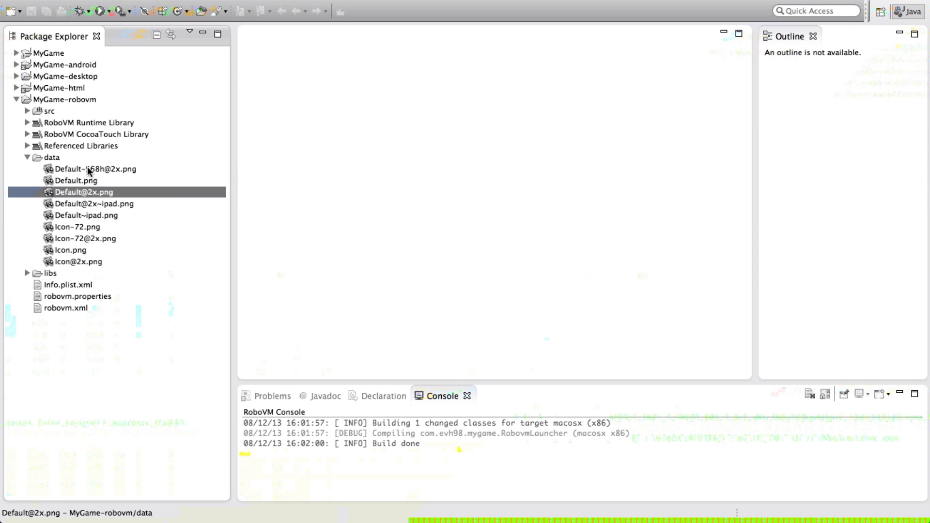
{"action": "left_click", "coordinate": [89, 173]}
{"action": "left_click", "coordinate": [93, 218], "text": "shift"}
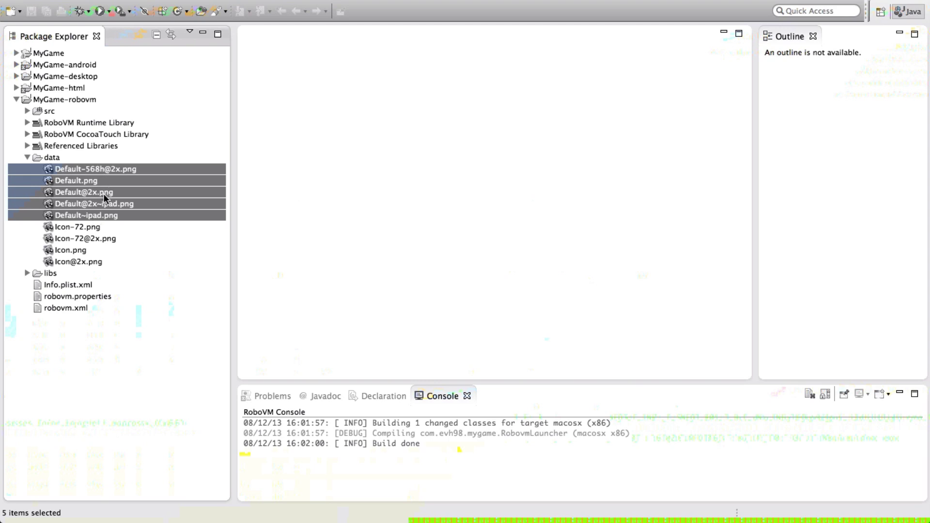
{"action": "left_click", "coordinate": [117, 146]}
{"action": "left_click", "coordinate": [111, 179]}
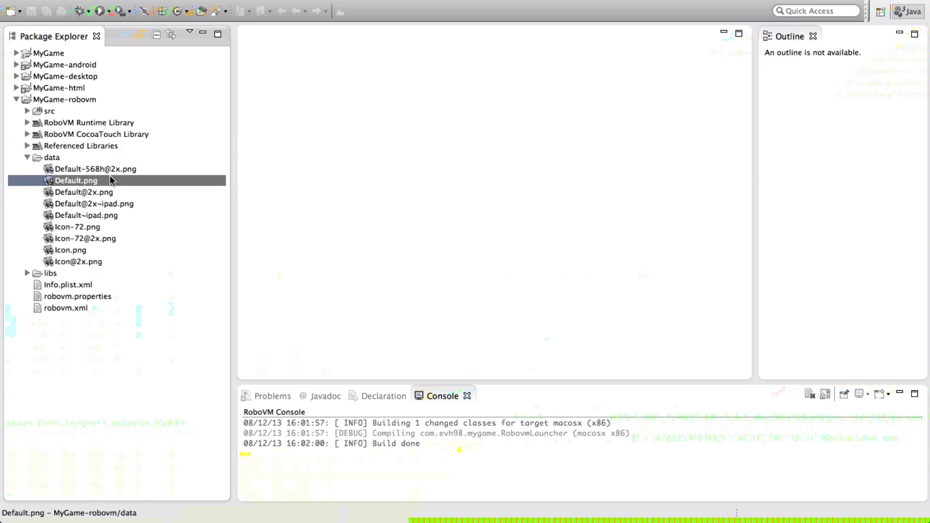
{"action": "left_click", "coordinate": [111, 192]}
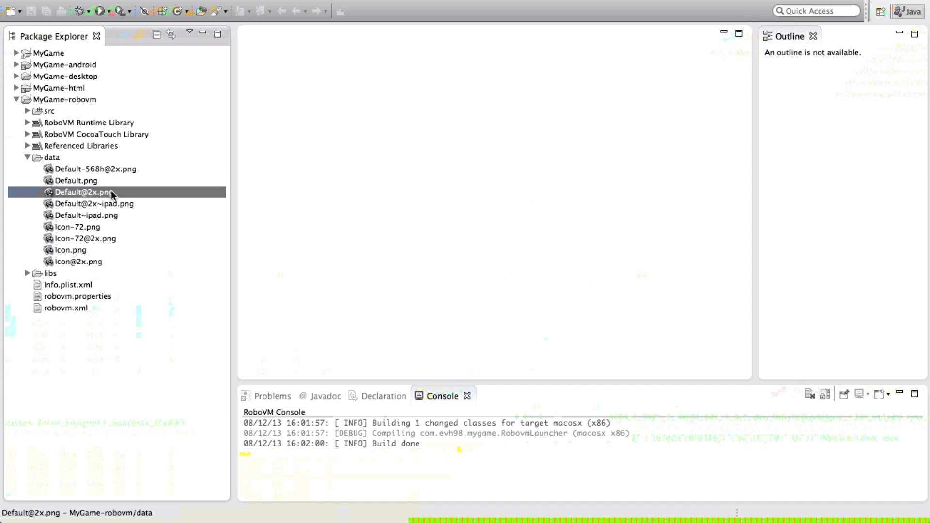
{"action": "left_click", "coordinate": [119, 169]}
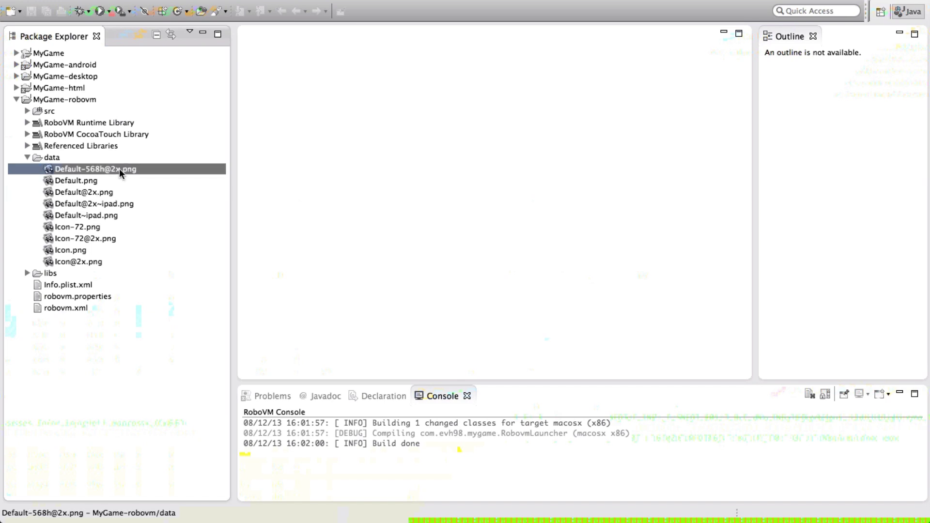
{"action": "left_click", "coordinate": [118, 204]}
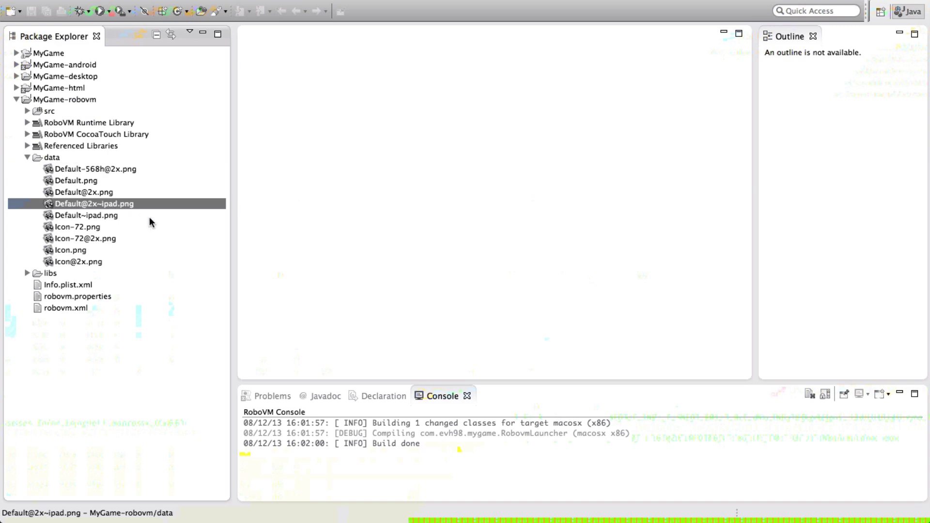
{"action": "left_click", "coordinate": [144, 215]}
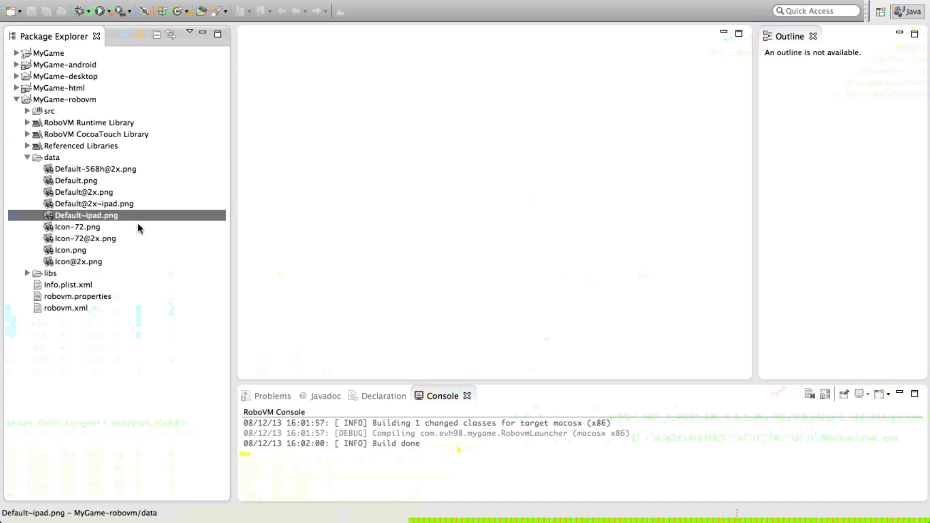
{"action": "left_click", "coordinate": [137, 225]}
{"action": "left_click", "coordinate": [127, 262], "text": "shift"}
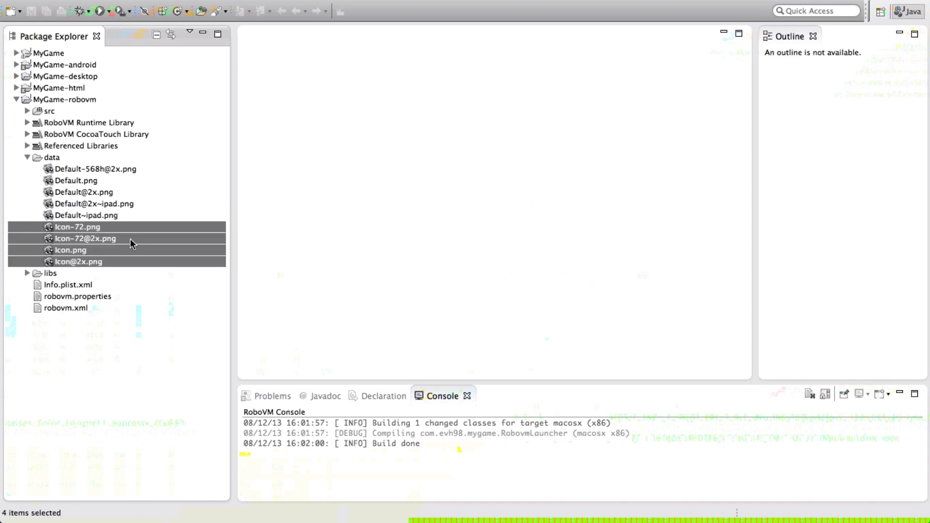
Drag gabe.png from MyGame-desktop's assets folder into MyGame-robovm's data folder
{"action": "left_click", "coordinate": [85, 158]}
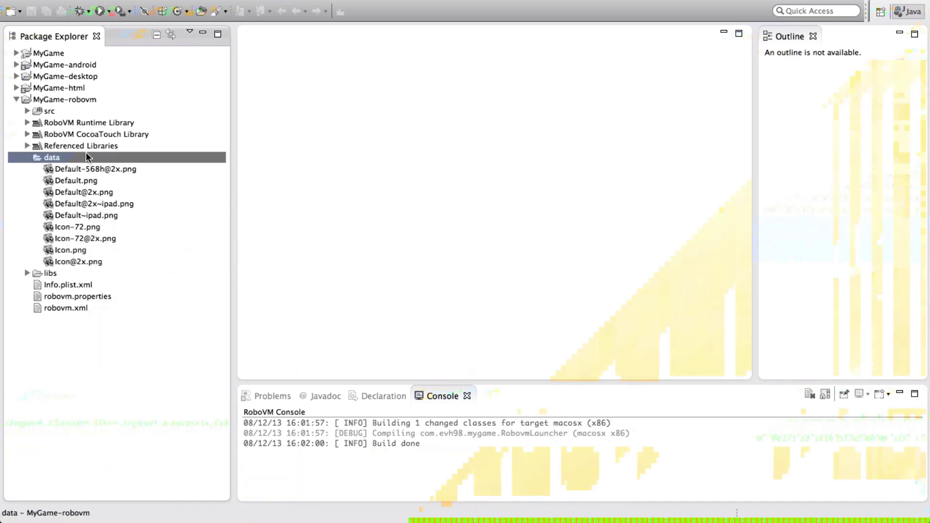
{"action": "left_click", "coordinate": [16, 77]}
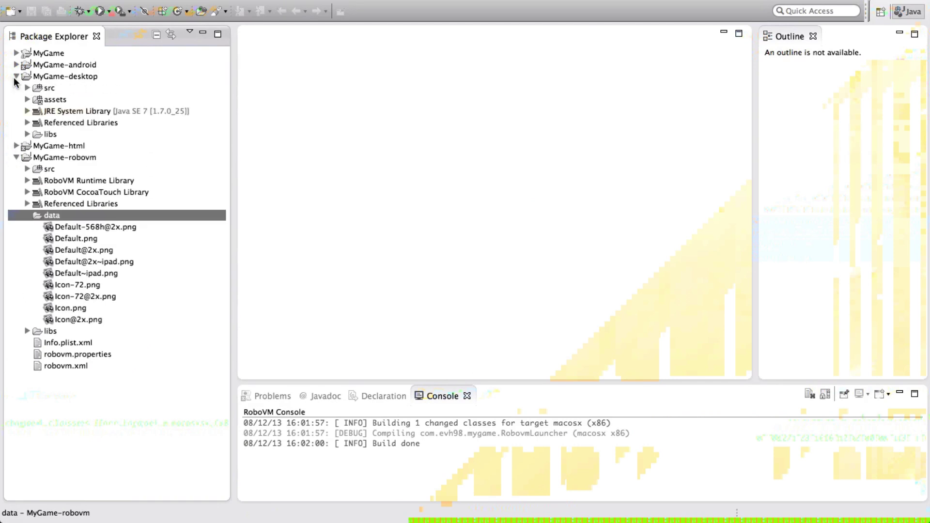
{"action": "left_click", "coordinate": [28, 99]}
{"action": "left_click", "coordinate": [58, 112]}
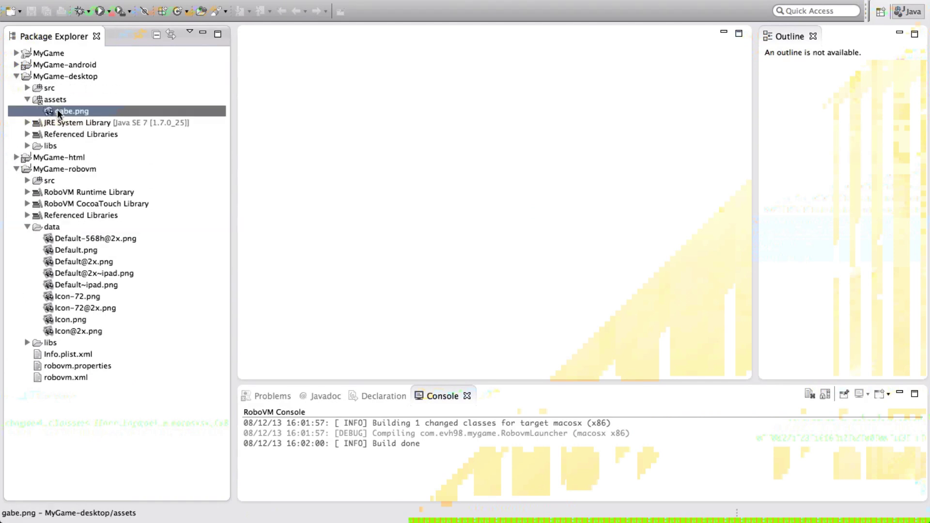
{"action": "left_click", "coordinate": [63, 226]}
{"action": "left_click_drag", "start_coordinate": [66, 227], "coordinate": [66, 227]}
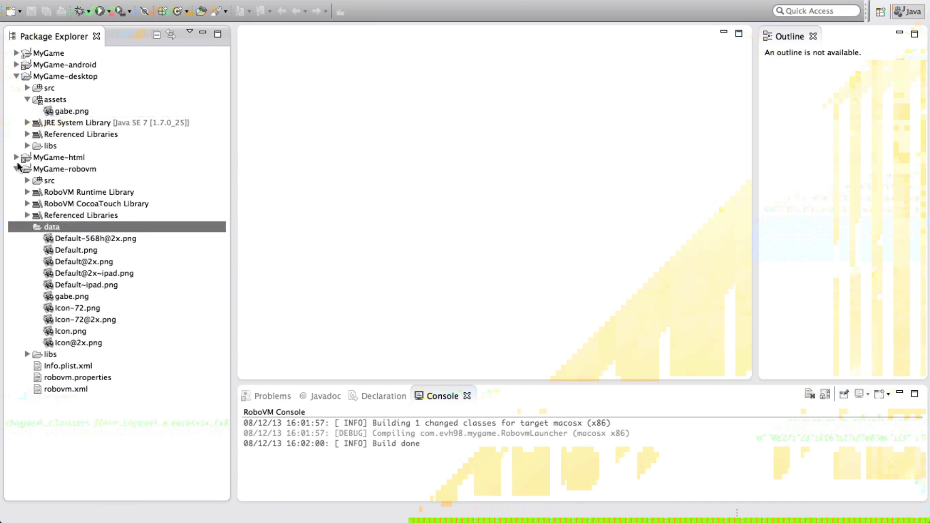
{"action": "left_click", "coordinate": [28, 100]}
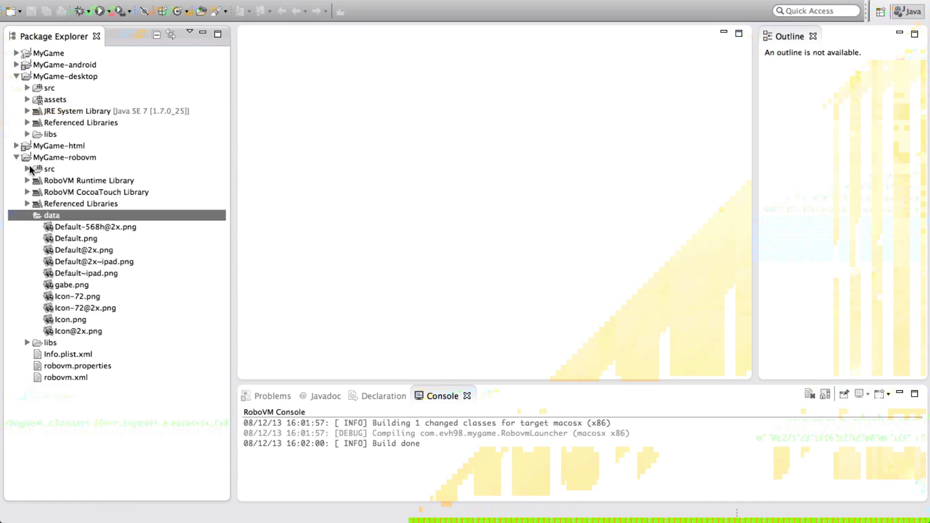
Open Info.plist.xml, robovm.properties and robovm.xml from the MyGame-robovm project
{"action": "double_click", "coordinate": [67, 356]}
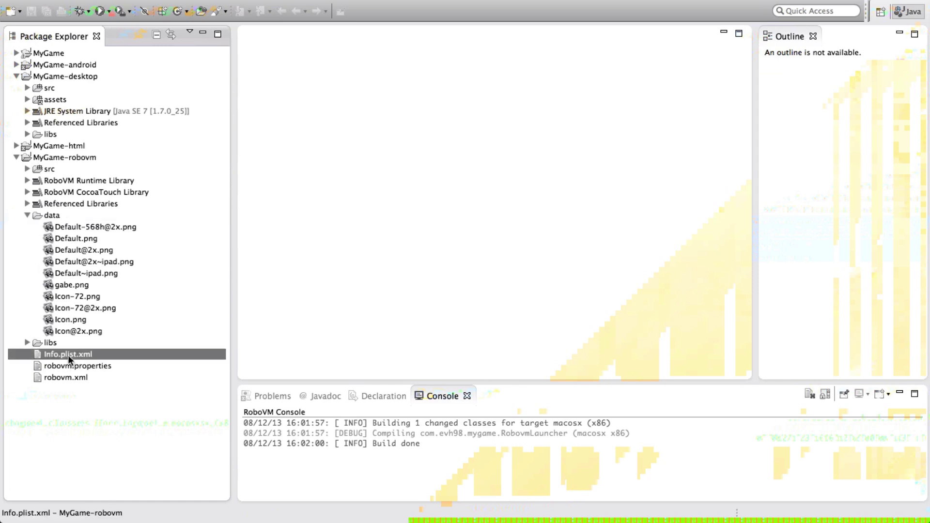
{"action": "double_click", "coordinate": [78, 365]}
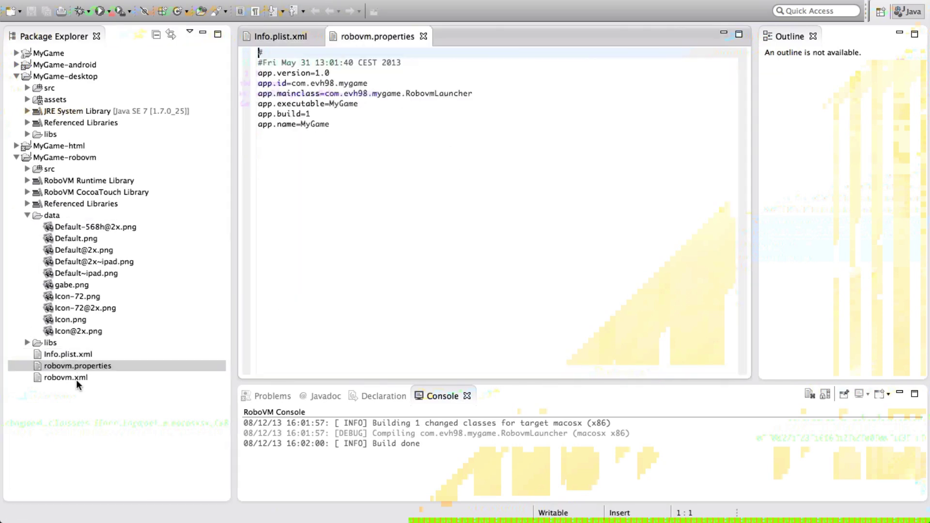
{"action": "left_click", "coordinate": [76, 380]}
{"action": "double_click", "coordinate": [81, 379]}
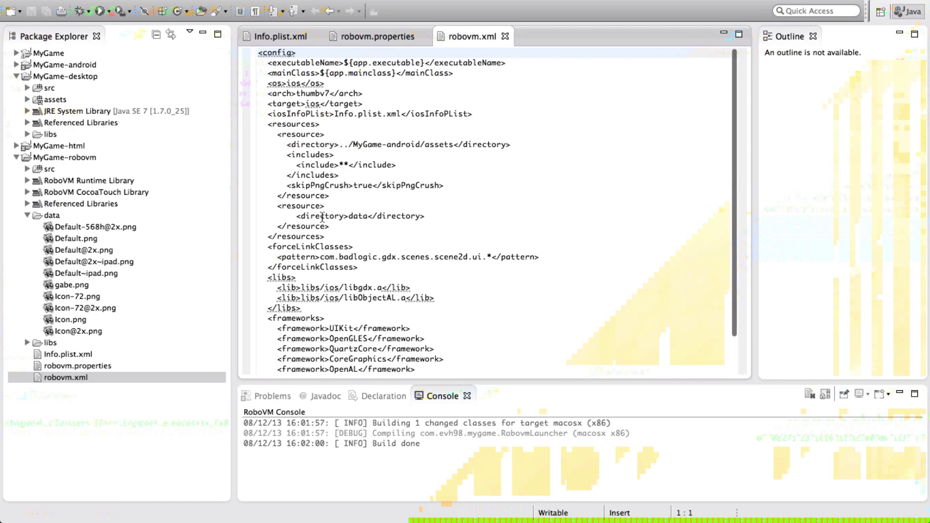
{"action": "left_click", "coordinate": [346, 39]}
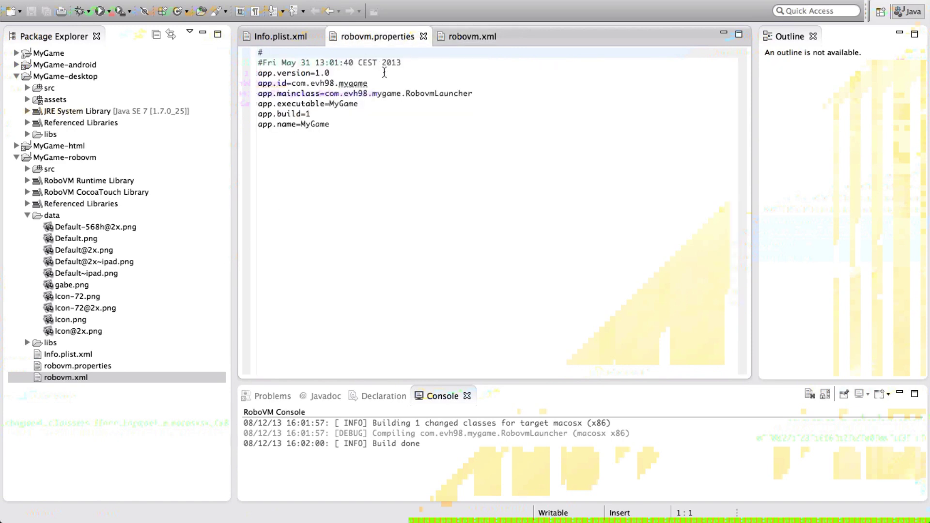
Review the version, main class and executable lines in robovm.properties, and select app name MyGame
{"action": "left_click", "coordinate": [341, 72]}
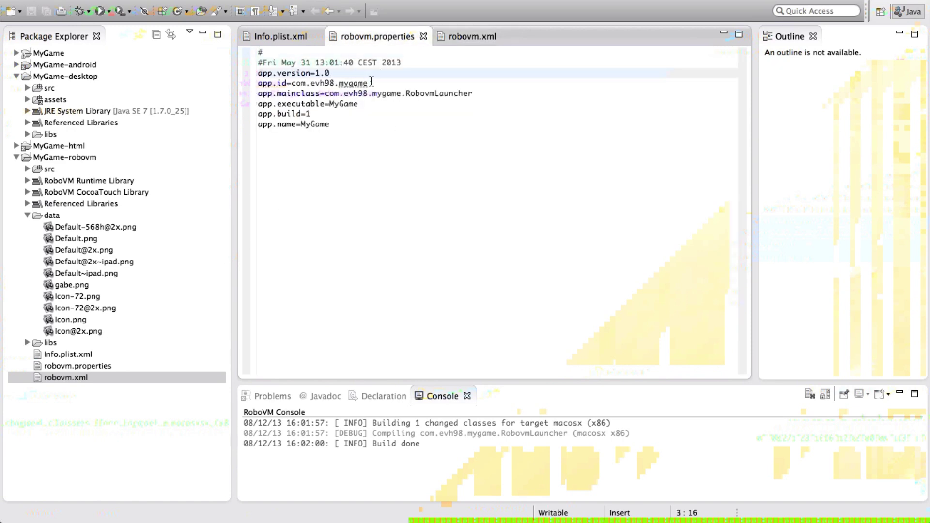
{"action": "left_click", "coordinate": [375, 83]}
{"action": "left_click", "coordinate": [383, 93]}
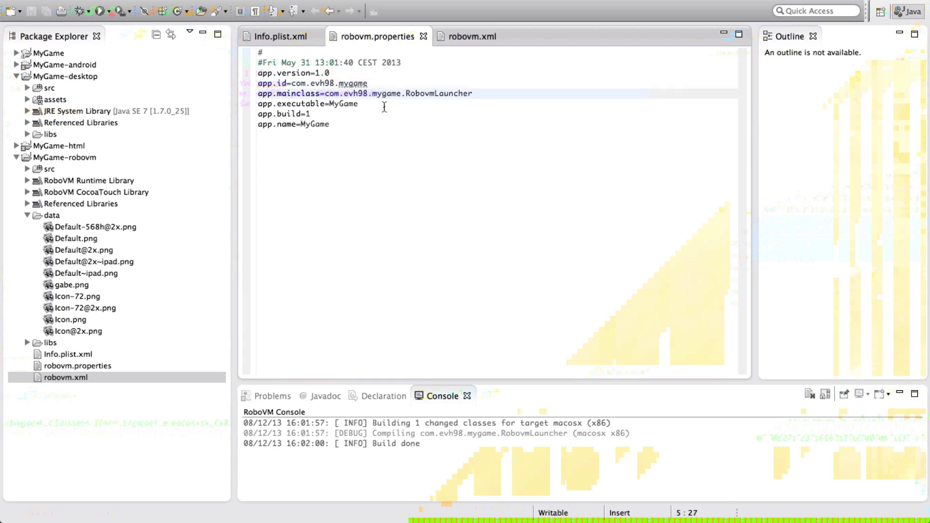
{"action": "left_click", "coordinate": [384, 105]}
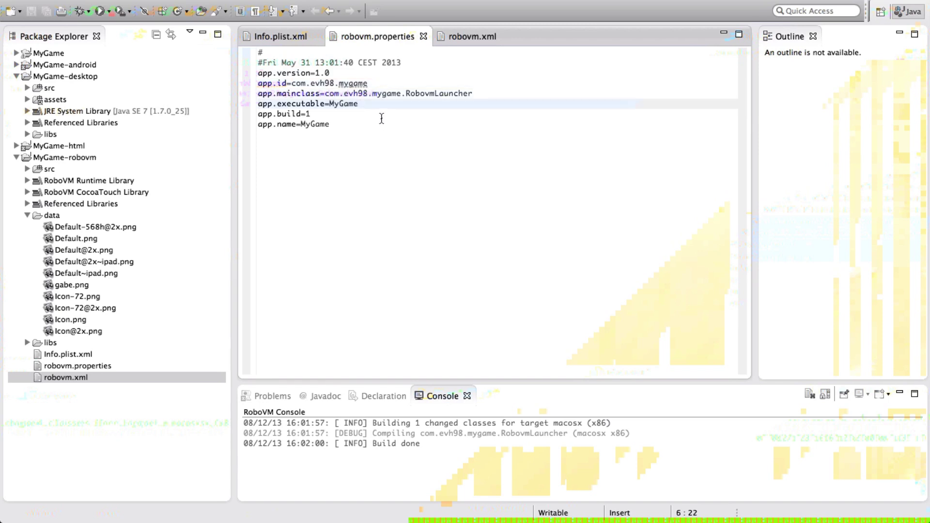
{"action": "left_click", "coordinate": [381, 115]}
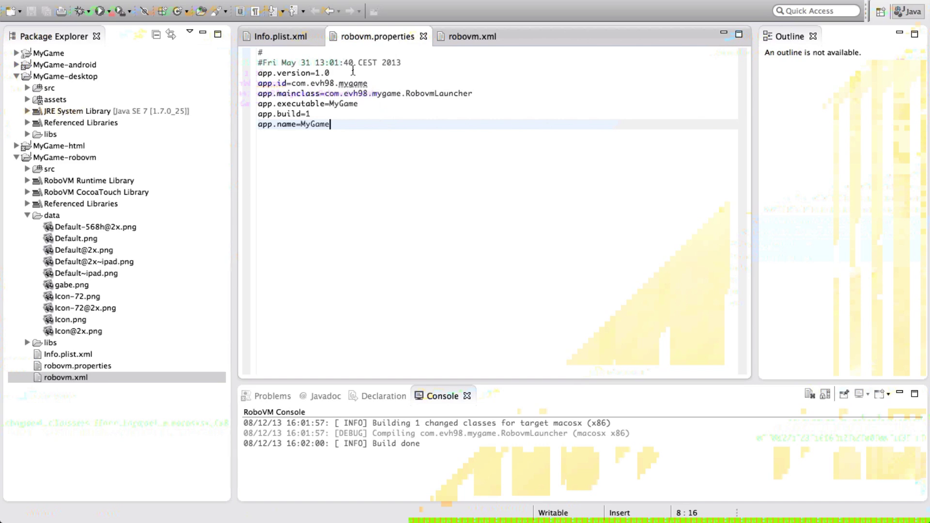
{"action": "left_click_drag", "start_coordinate": [331, 124], "coordinate": [300, 124]}
{"action": "mouse_move", "coordinate": [280, 37]}
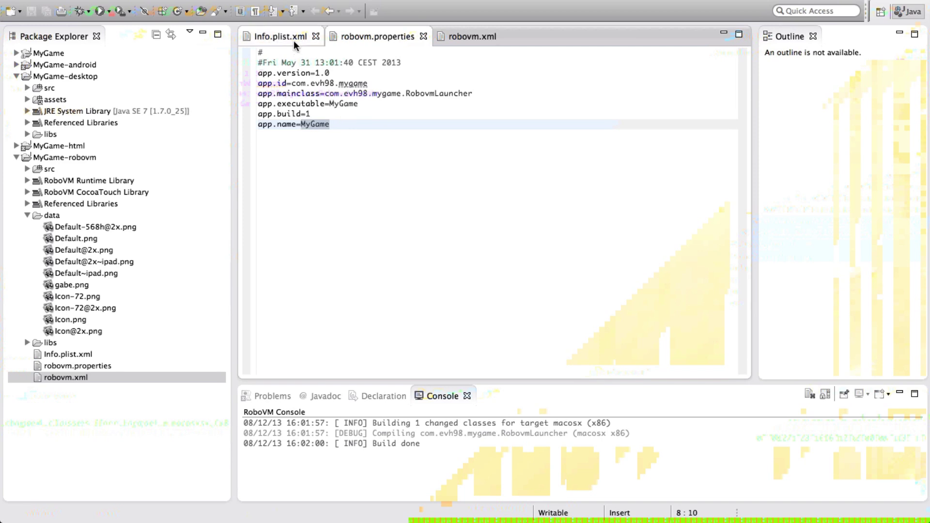
Review the two library entries in robovm.xml, then close robovm.xml
{"action": "left_click", "coordinate": [295, 45]}
{"action": "scroll", "coordinate": [375, 169], "scroll_direction": "down", "scroll_amount": 10}
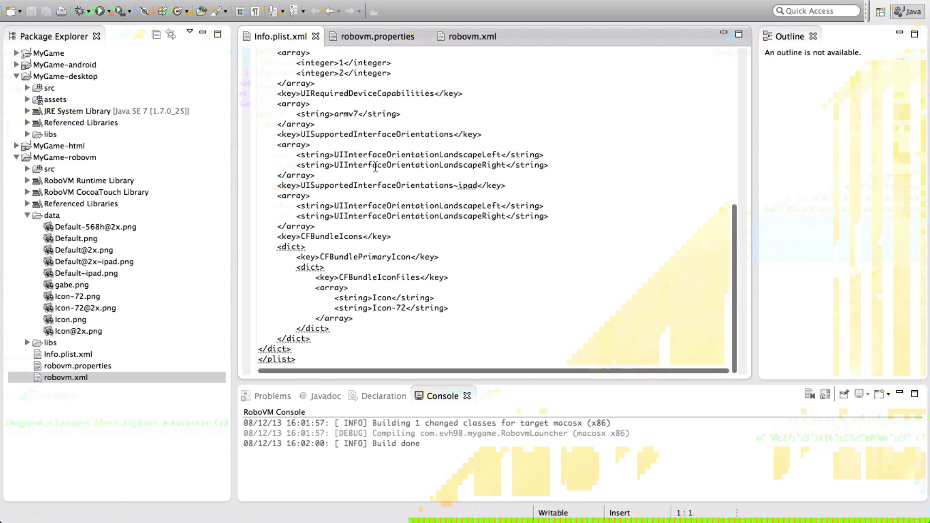
{"action": "scroll", "coordinate": [375, 169], "scroll_direction": "up", "scroll_amount": 10}
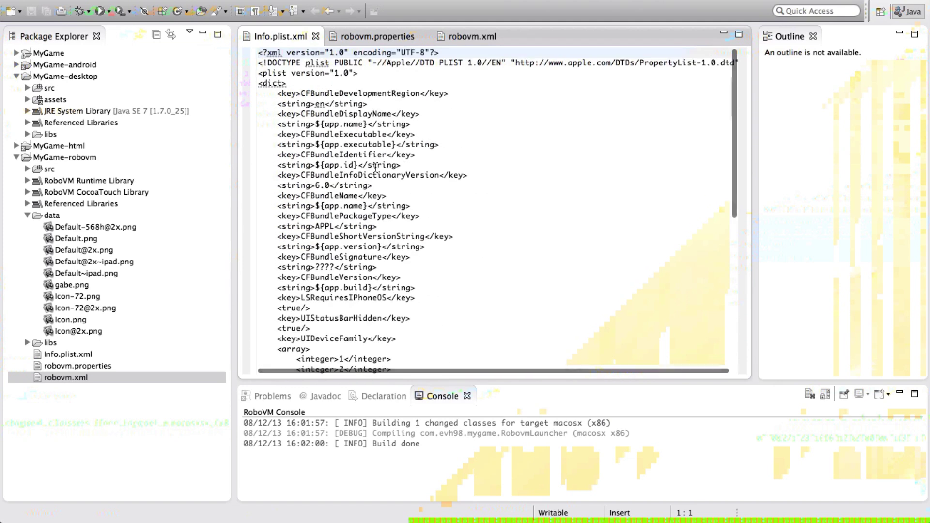
{"action": "scroll", "coordinate": [375, 169], "scroll_direction": "down", "scroll_amount": 1}
{"action": "scroll", "coordinate": [376, 168], "scroll_direction": "down", "scroll_amount": 1}
{"action": "scroll", "coordinate": [375, 168], "scroll_direction": "down", "scroll_amount": 2}
{"action": "scroll", "coordinate": [375, 169], "scroll_direction": "down", "scroll_amount": 2}
{"action": "scroll", "coordinate": [375, 168], "scroll_direction": "down", "scroll_amount": 1}
{"action": "scroll", "coordinate": [375, 169], "scroll_direction": "down", "scroll_amount": 3}
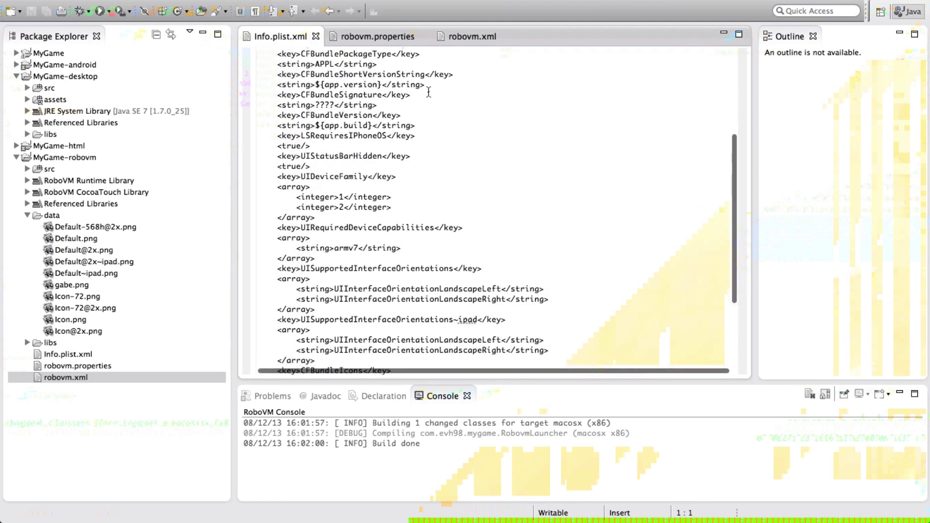
{"action": "left_click", "coordinate": [466, 36]}
{"action": "scroll", "coordinate": [459, 104], "scroll_direction": "down", "scroll_amount": 2}
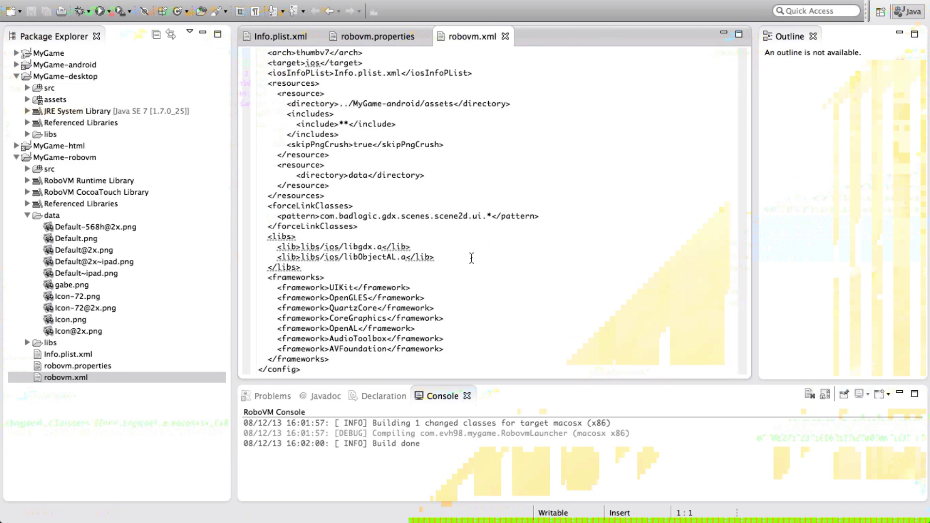
{"action": "left_click_drag", "start_coordinate": [471, 258], "coordinate": [461, 238]}
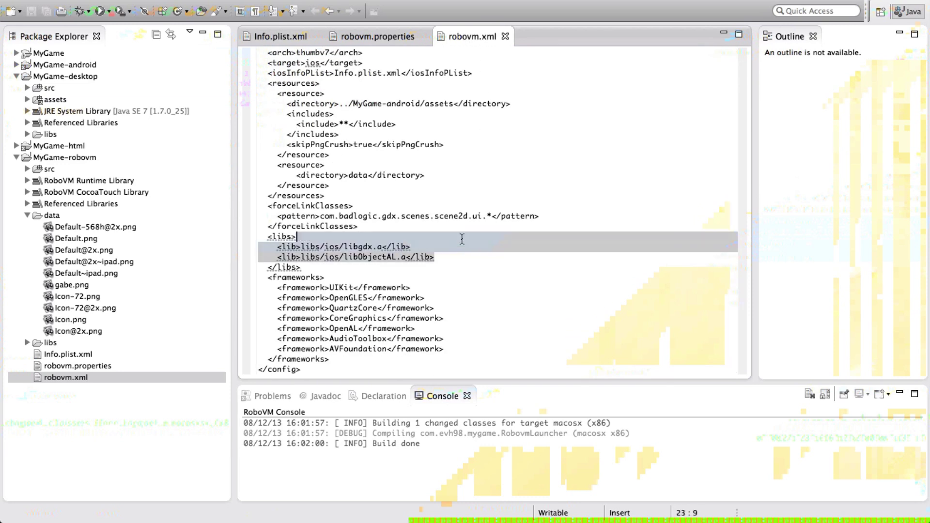
{"action": "left_click", "coordinate": [504, 36]}
{"action": "scroll", "coordinate": [457, 152], "scroll_direction": "down", "scroll_amount": 4}
{"action": "scroll", "coordinate": [457, 152], "scroll_direction": "down", "scroll_amount": 2}
{"action": "scroll", "coordinate": [457, 153], "scroll_direction": "up", "scroll_amount": 4}
{"action": "scroll", "coordinate": [457, 153], "scroll_direction": "up", "scroll_amount": 2}
{"action": "scroll", "coordinate": [457, 153], "scroll_direction": "up", "scroll_amount": 4}
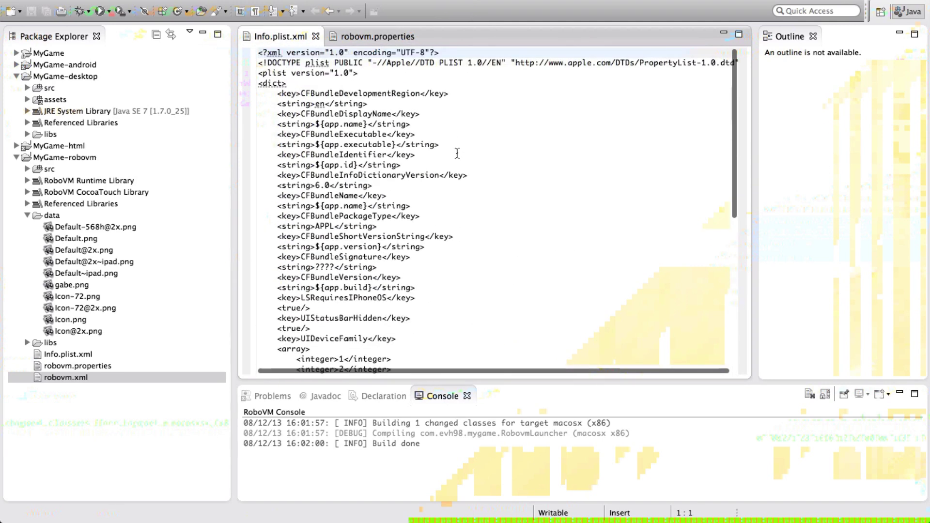
{"action": "scroll", "coordinate": [456, 153], "scroll_direction": "down", "scroll_amount": 5}
{"action": "scroll", "coordinate": [457, 153], "scroll_direction": "up", "scroll_amount": 2}
{"action": "scroll", "coordinate": [457, 153], "scroll_direction": "up", "scroll_amount": 2}
{"action": "scroll", "coordinate": [457, 152], "scroll_direction": "up", "scroll_amount": 2}
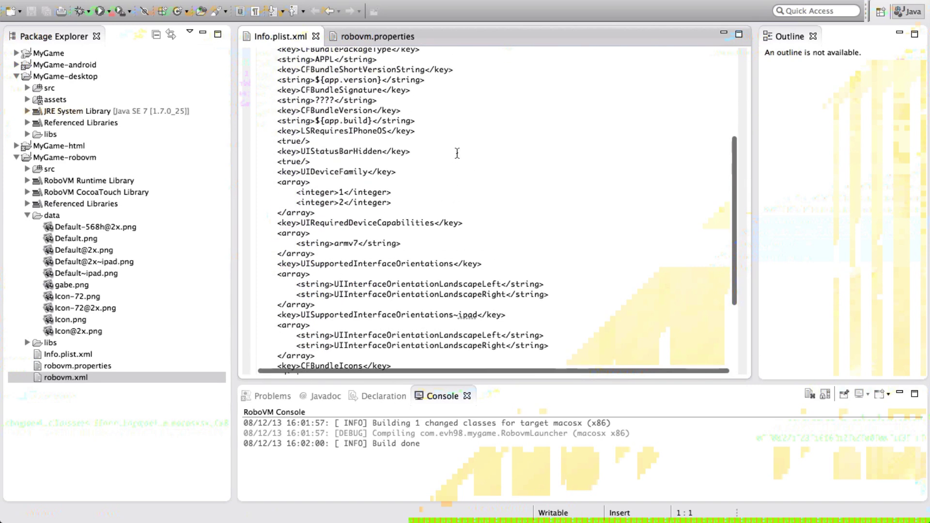
Delete the second UIDeviceFamily value in Info.plist.xml, then undo to restore it
{"action": "left_click", "coordinate": [379, 172]}
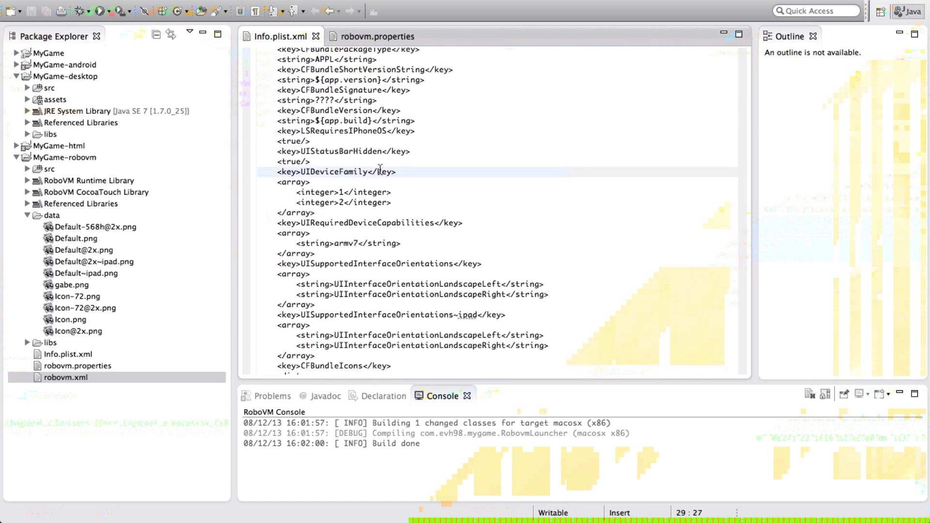
{"action": "left_click", "coordinate": [345, 192]}
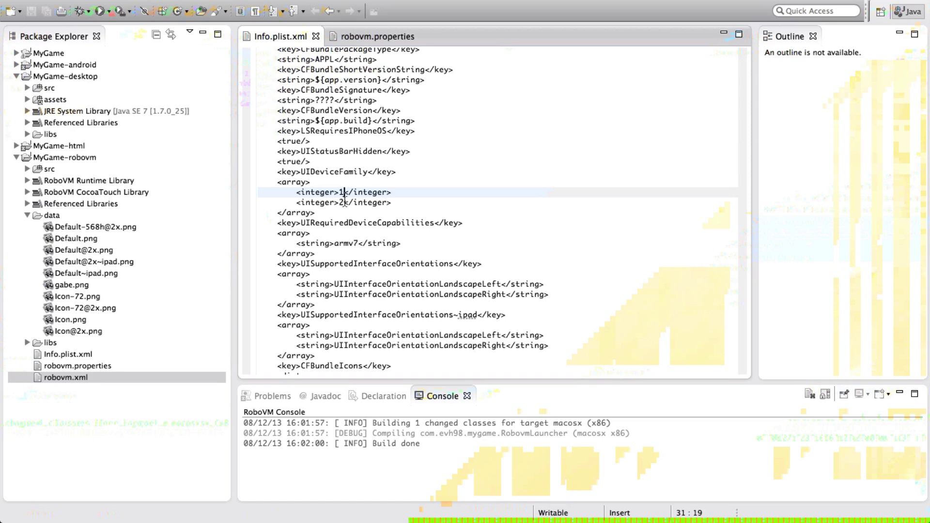
{"action": "left_click", "coordinate": [344, 203]}
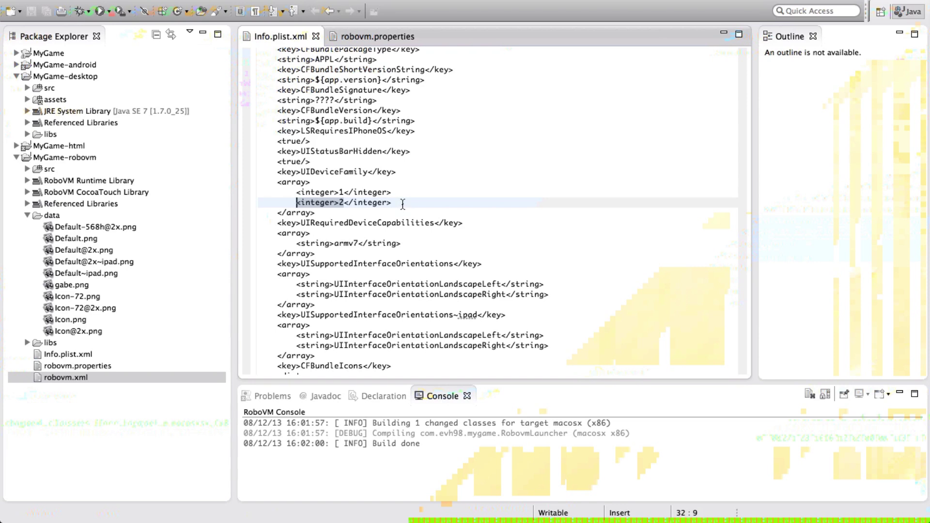
{"action": "left_click_drag", "start_coordinate": [402, 203], "coordinate": [407, 188]}
{"action": "left_click", "coordinate": [353, 223]}
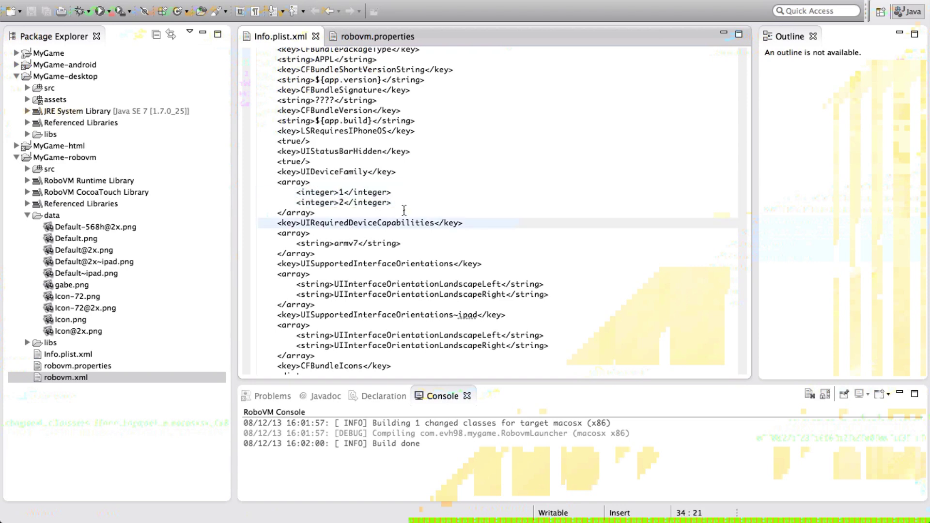
{"action": "left_click", "coordinate": [412, 199]}
{"action": "key", "text": "shift+Up"}
{"action": "key", "text": "BackSpace"}
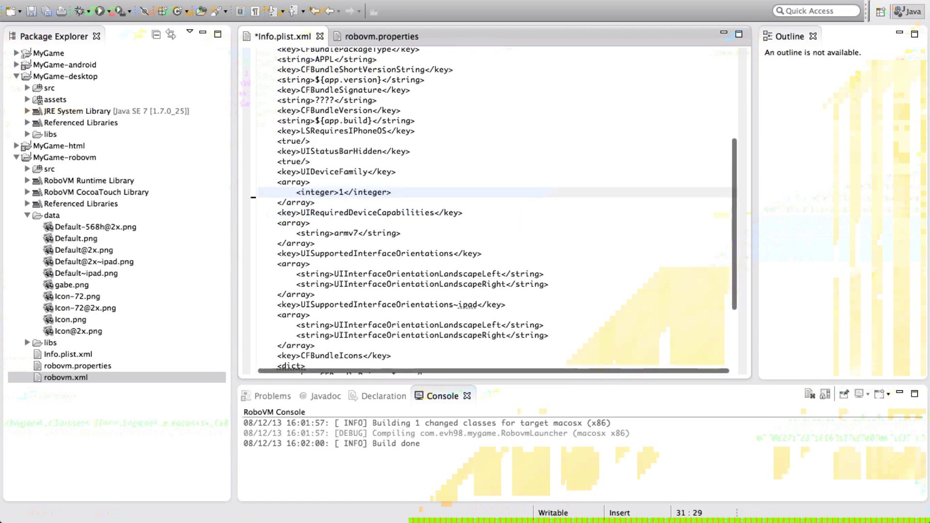
{"action": "key", "text": "ctrl+z"}
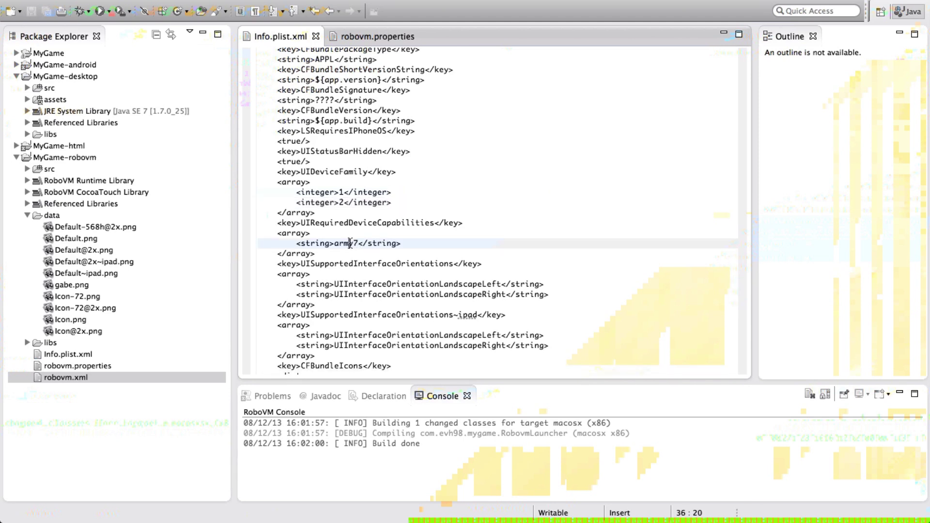
Inspect the armv7 capability and landscape orientation entries in Info.plist.xml
{"action": "double_click", "coordinate": [350, 243]}
{"action": "scroll", "coordinate": [375, 255], "scroll_direction": "down", "scroll_amount": 2}
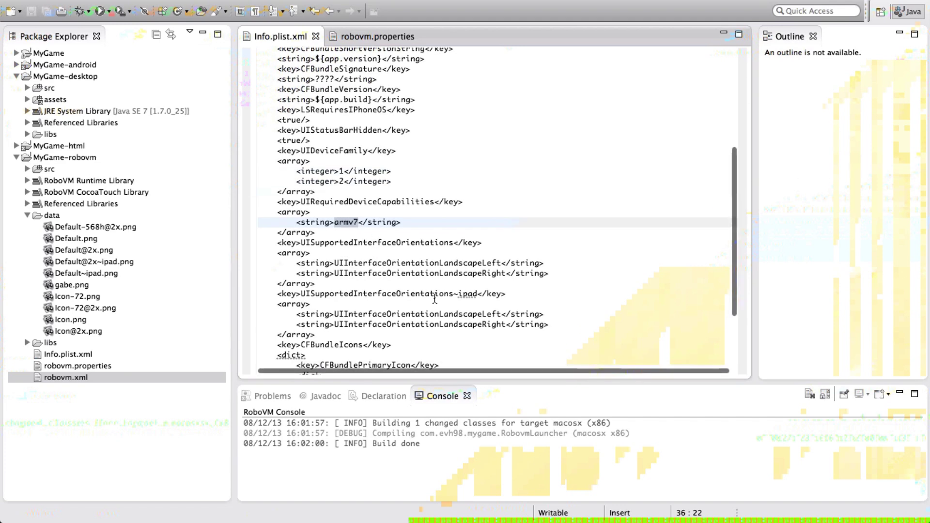
{"action": "left_click", "coordinate": [449, 314]}
{"action": "left_click", "coordinate": [497, 324]}
{"action": "scroll", "coordinate": [497, 324], "scroll_direction": "down", "scroll_amount": 2}
{"action": "scroll", "coordinate": [498, 324], "scroll_direction": "down", "scroll_amount": 8}
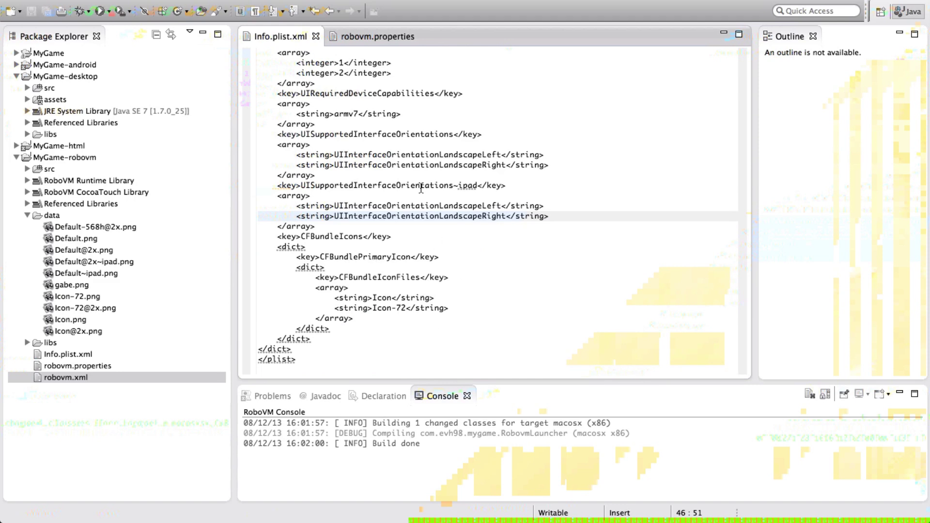
Expand src > com.evh98.mygame in MyGame-robovm and open RobovmLauncher.java
{"action": "left_click", "coordinate": [24, 169]}
{"action": "left_click", "coordinate": [46, 181]}
{"action": "left_click", "coordinate": [77, 191]}
{"action": "double_click", "coordinate": [77, 192]}
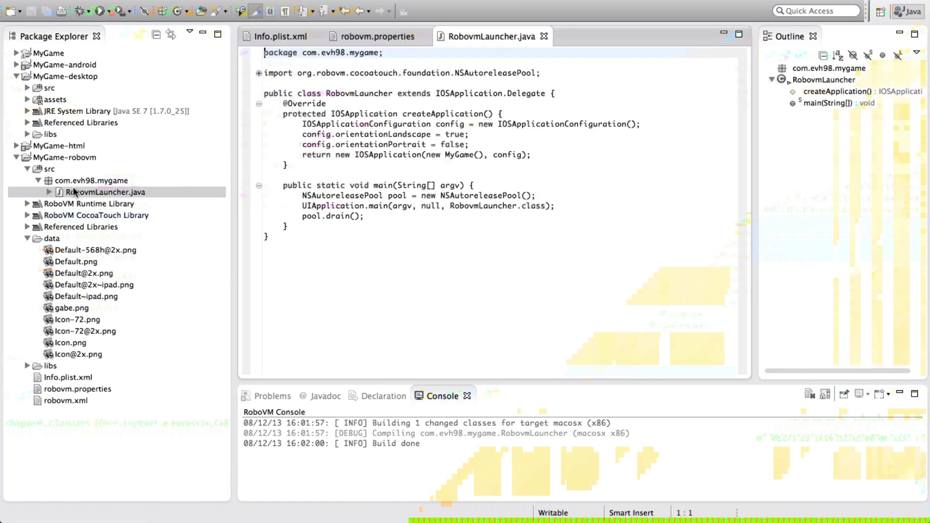
{"action": "left_click", "coordinate": [291, 170]}
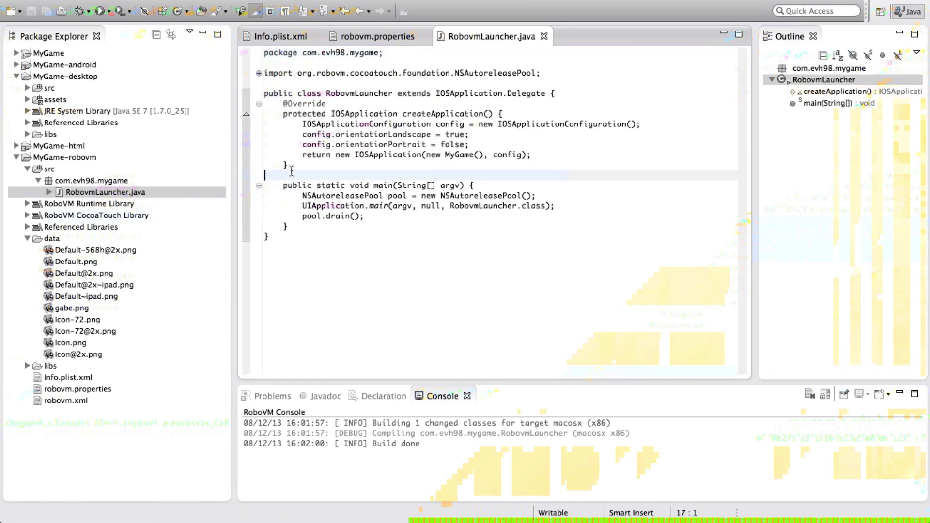
Create a new iOS Simulator App run configuration named mygame_sim
{"action": "left_click", "coordinate": [112, 13]}
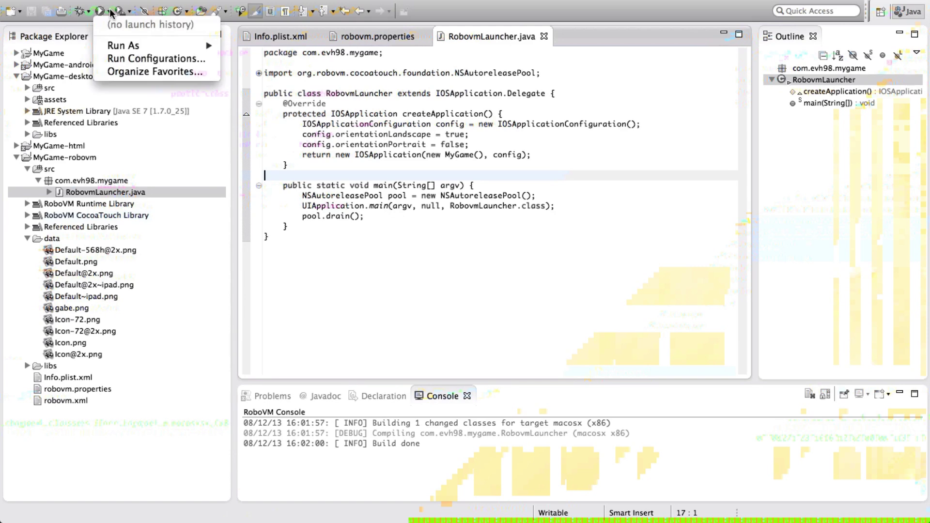
{"action": "left_click", "coordinate": [146, 59]}
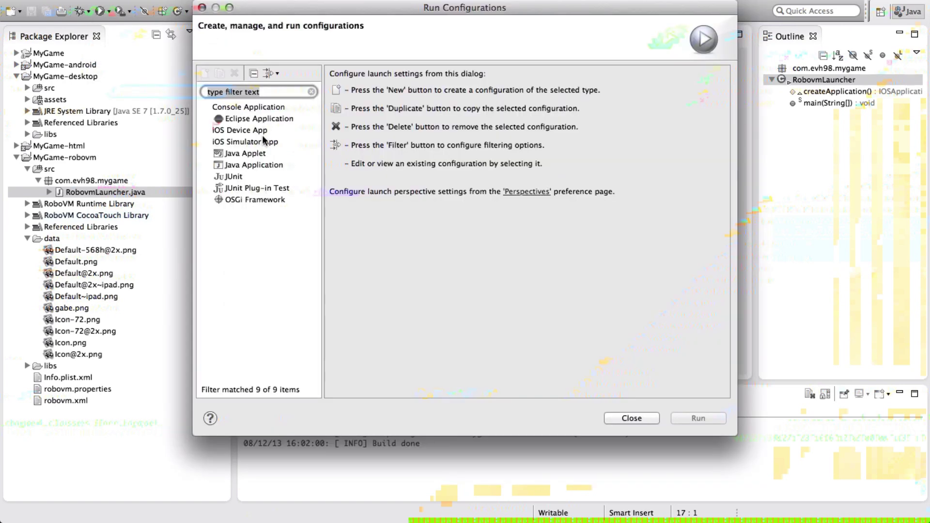
{"action": "left_click", "coordinate": [263, 143]}
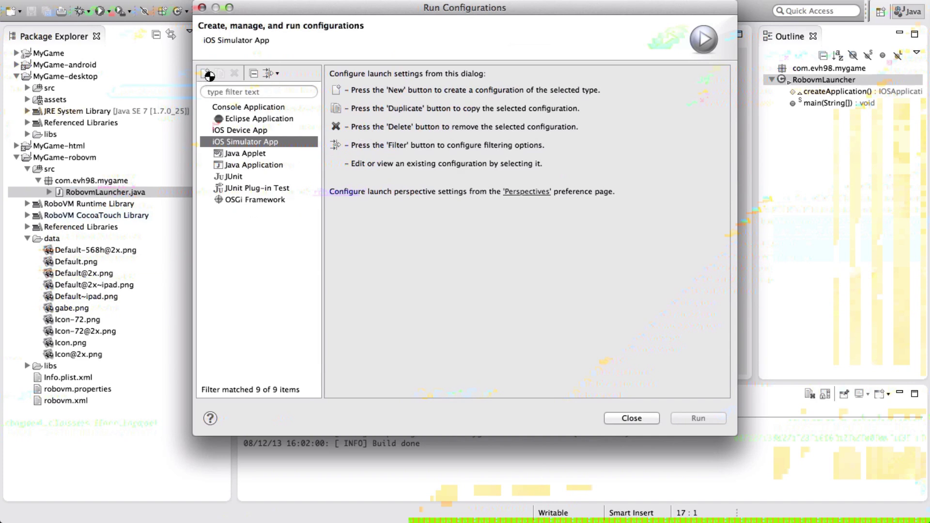
{"action": "left_click", "coordinate": [205, 74]}
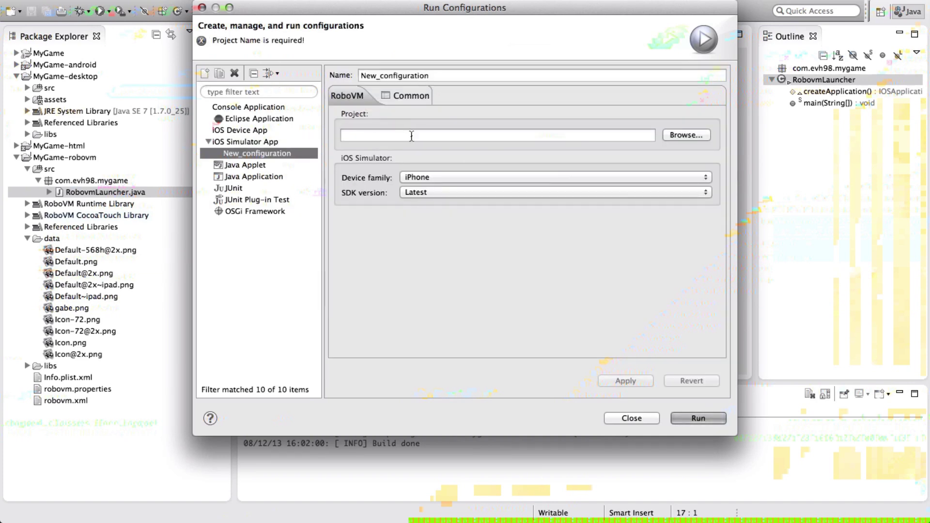
{"action": "double_click", "coordinate": [439, 76]}
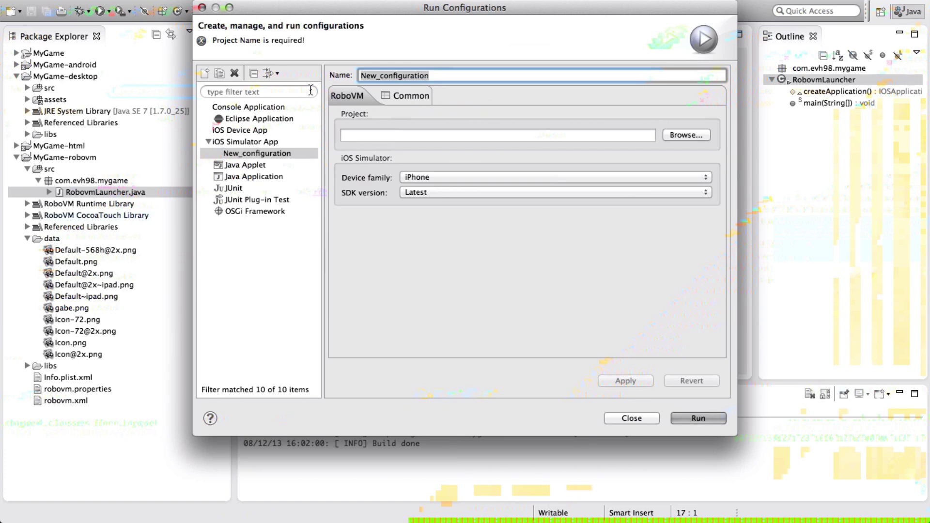
{"action": "type", "text": "mygae"}
{"action": "key", "text": "BackSpace"}
{"action": "type", "text": "me_sim"}
Set project MyGame-robovm and device family iPhone, apply, and run it
{"action": "left_click", "coordinate": [686, 135]}
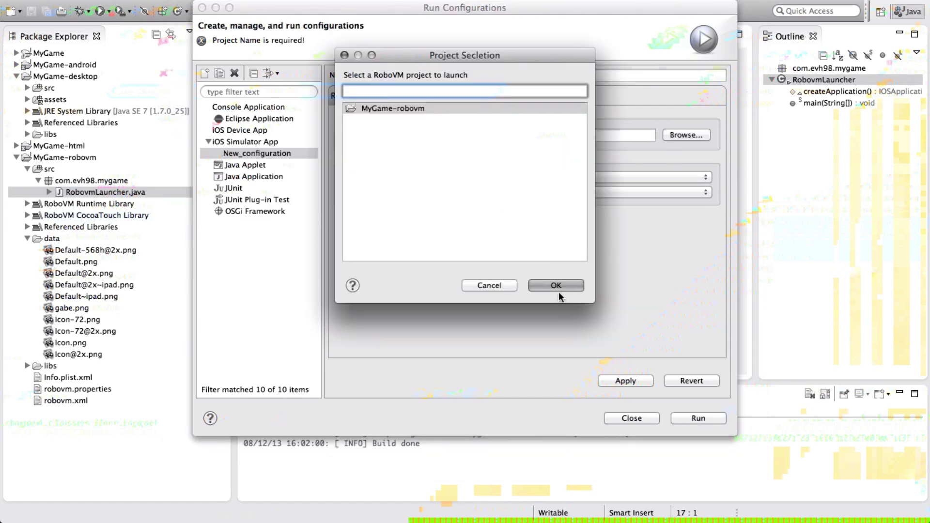
{"action": "left_click", "coordinate": [559, 290]}
{"action": "left_click", "coordinate": [542, 178]}
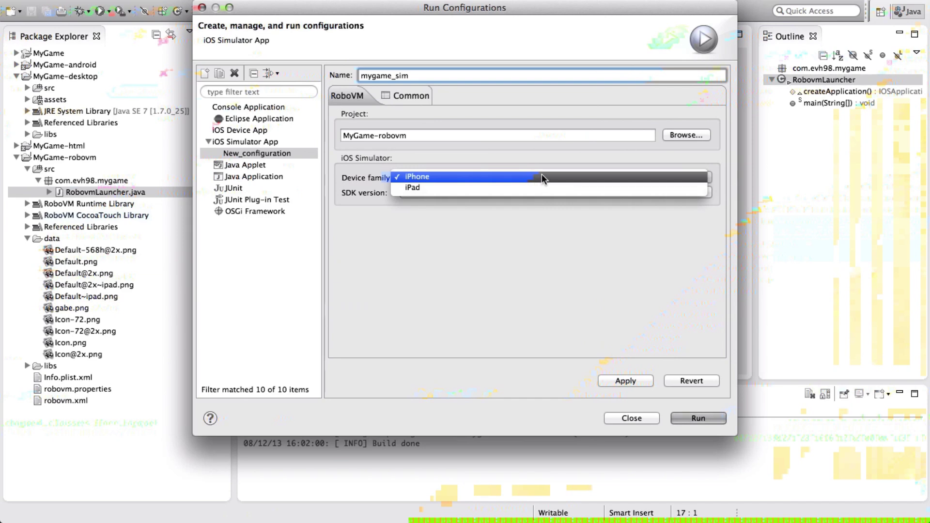
{"action": "left_click", "coordinate": [541, 191]}
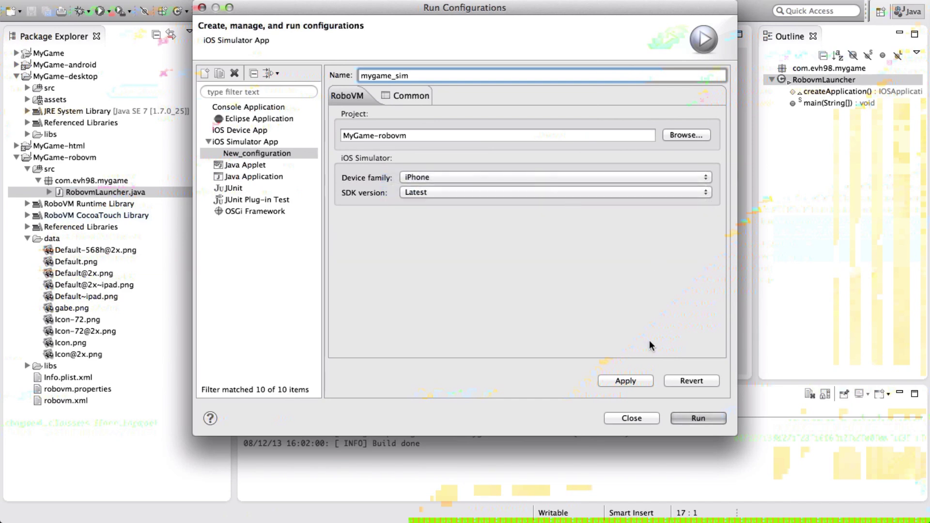
{"action": "left_click", "coordinate": [625, 381]}
{"action": "left_click", "coordinate": [690, 417]}
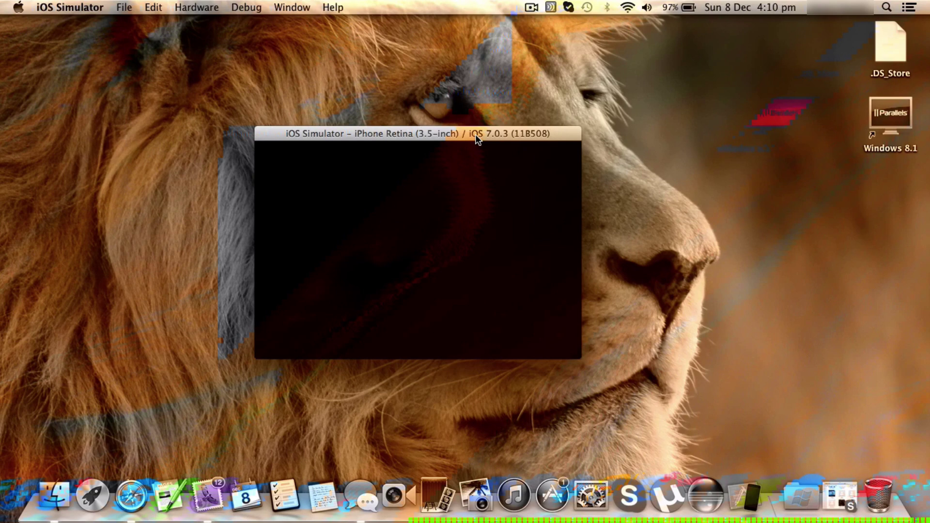
Switch the simulated device to iPhone Retina (4-inch)
{"action": "left_click", "coordinate": [247, 7]}
{"action": "mouse_move", "coordinate": [197, 7]}
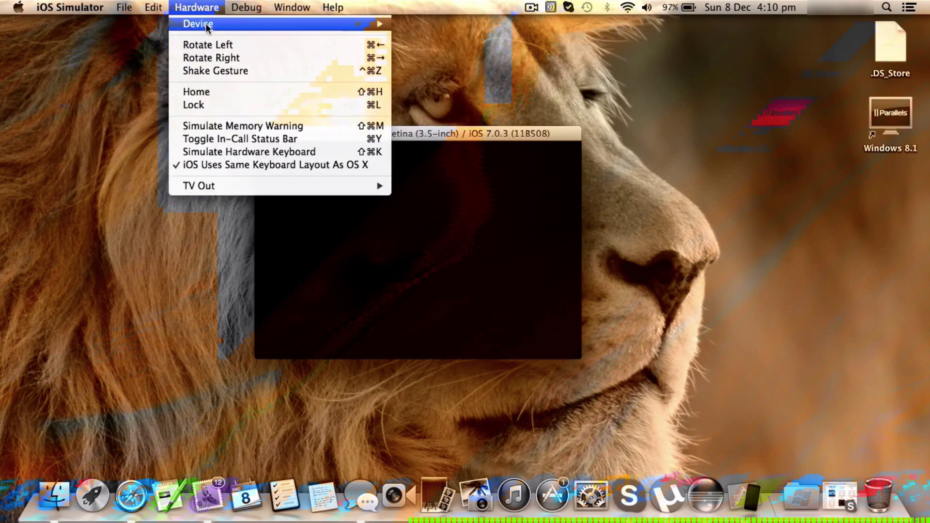
{"action": "mouse_move", "coordinate": [197, 25]}
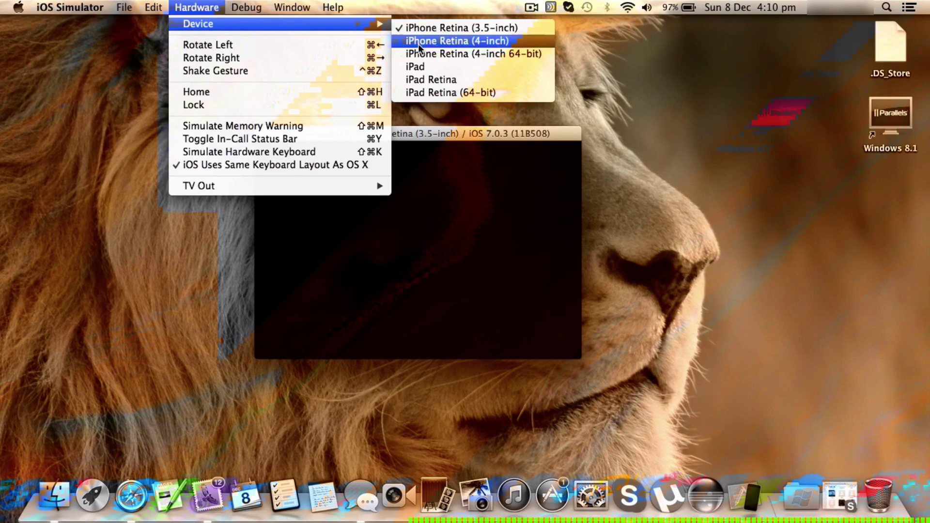
{"action": "left_click", "coordinate": [433, 40]}
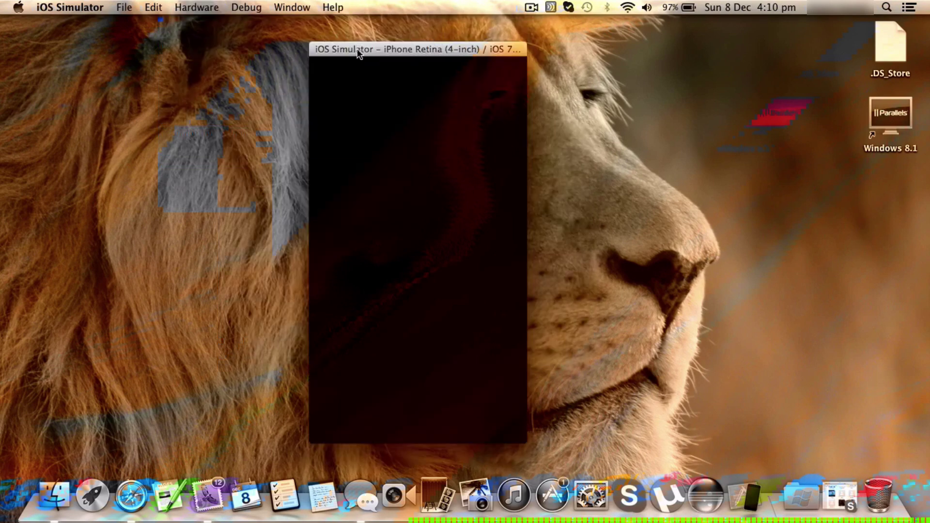
{"action": "left_click", "coordinate": [200, 5]}
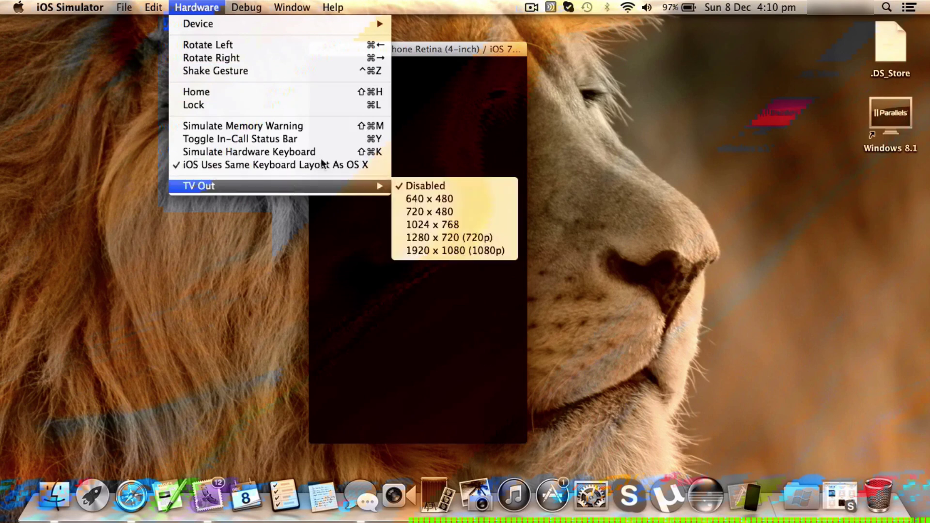
{"action": "left_click", "coordinate": [434, 122]}
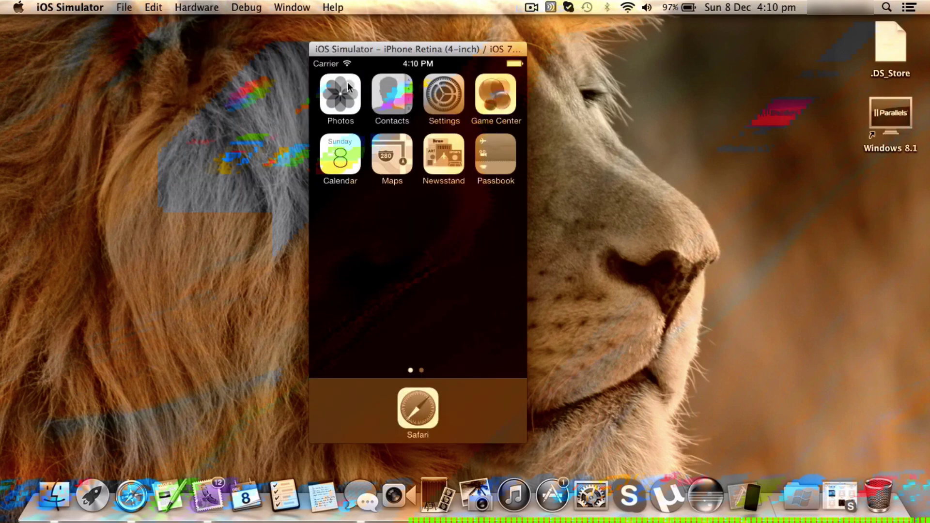
Swipe to the second home page, launch MyGame and rotate to landscape
{"action": "left_click_drag", "start_coordinate": [464, 235], "coordinate": [401, 230]}
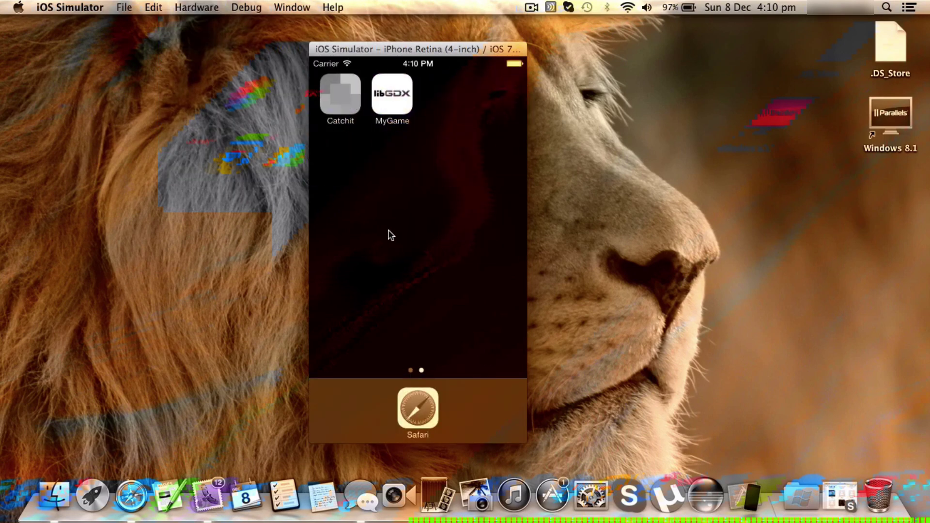
{"action": "left_click", "coordinate": [380, 123]}
{"action": "key", "text": "super+Right"}
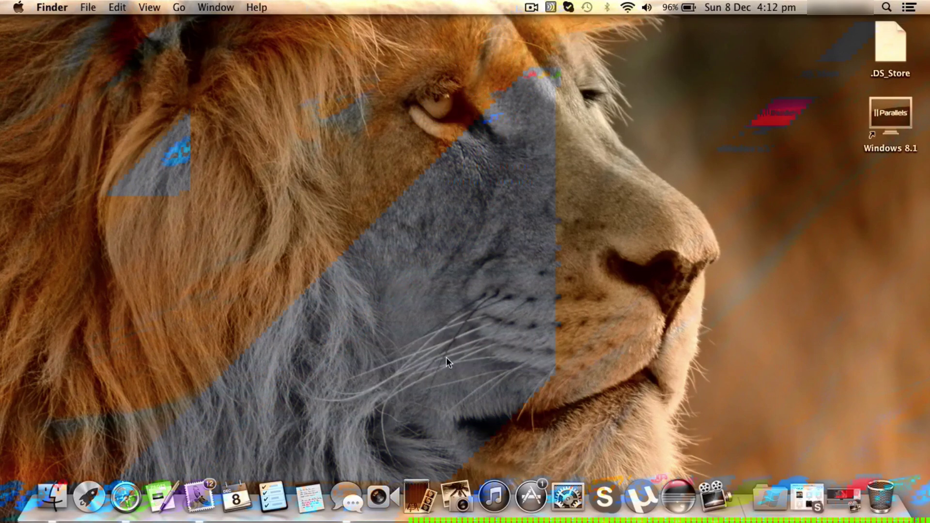
Launch Xcode via Spotlight, view the iPhone in Organizer's Devices, and select its Identifier
{"action": "key", "text": "super+space"}
{"action": "type", "text": "xco"}
{"action": "key", "text": "Return"}
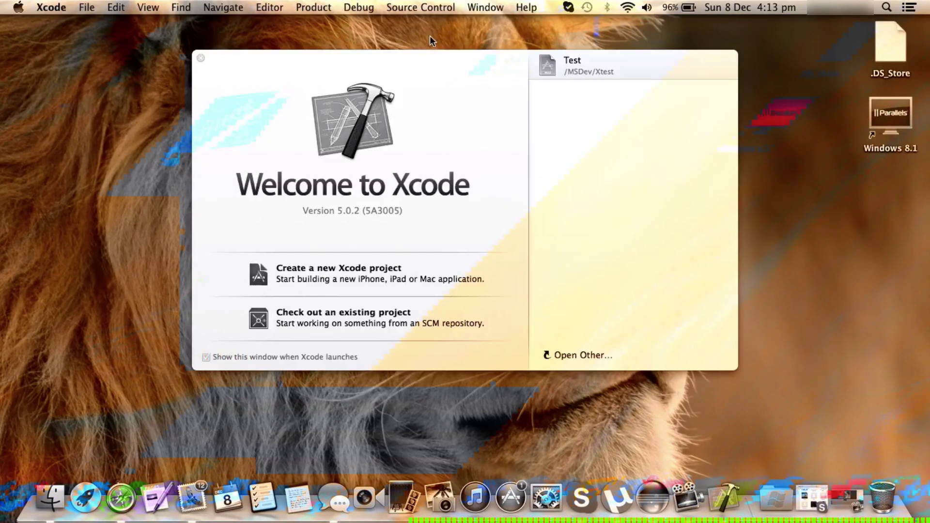
{"action": "left_click", "coordinate": [479, 3]}
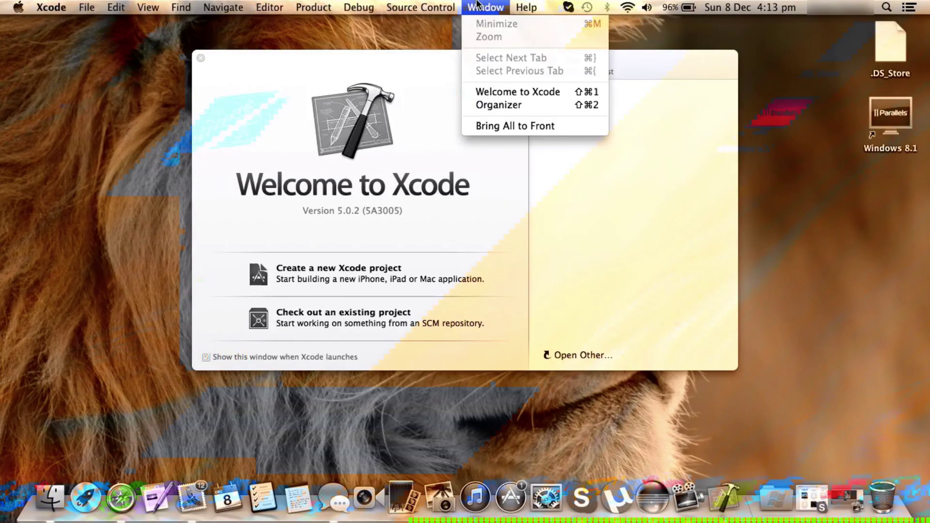
{"action": "left_click", "coordinate": [515, 108]}
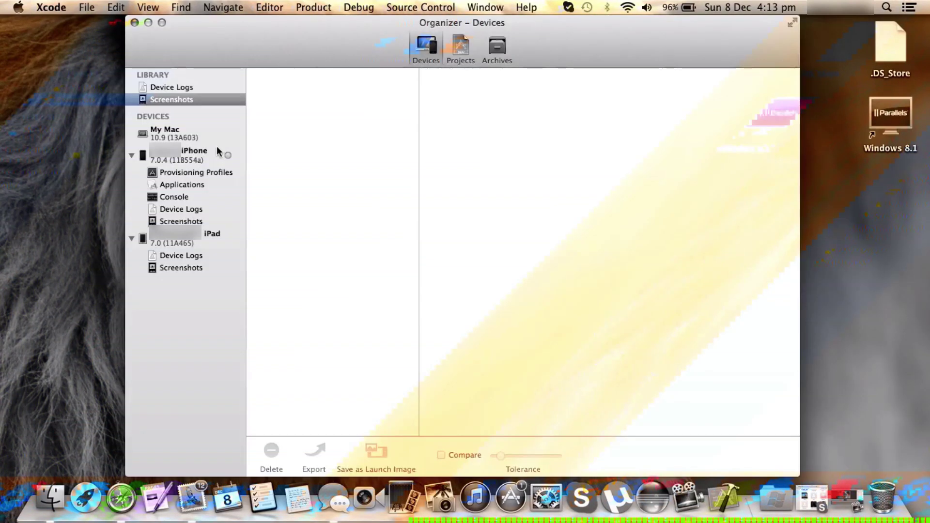
{"action": "left_click", "coordinate": [217, 147]}
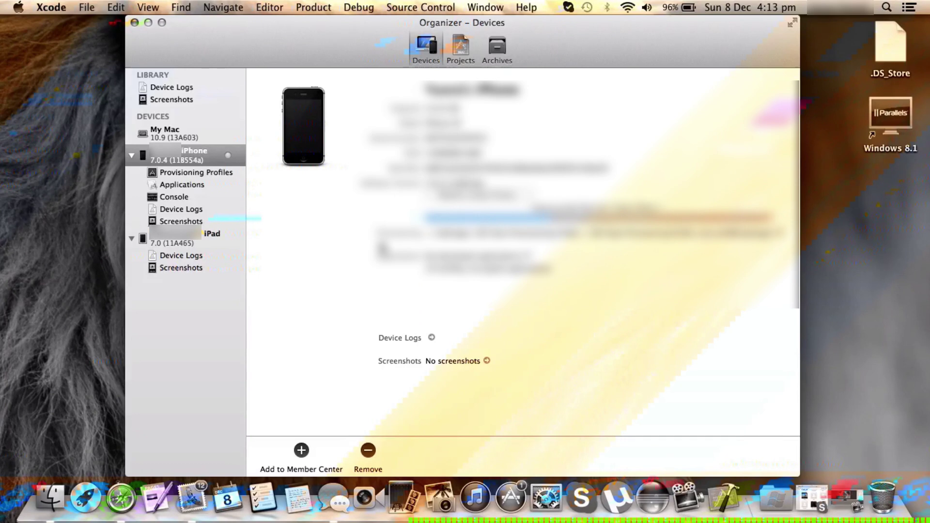
{"action": "left_click", "coordinate": [385, 246]}
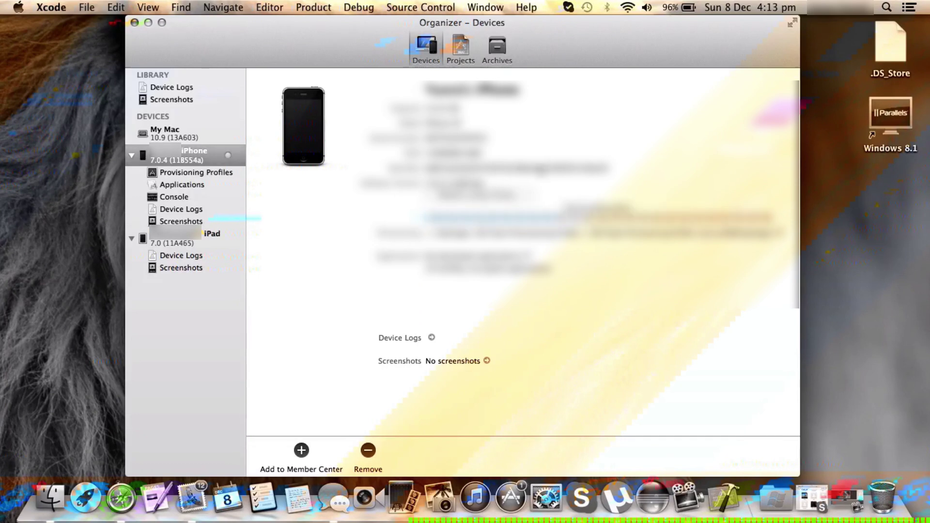
{"action": "double_click", "coordinate": [552, 167]}
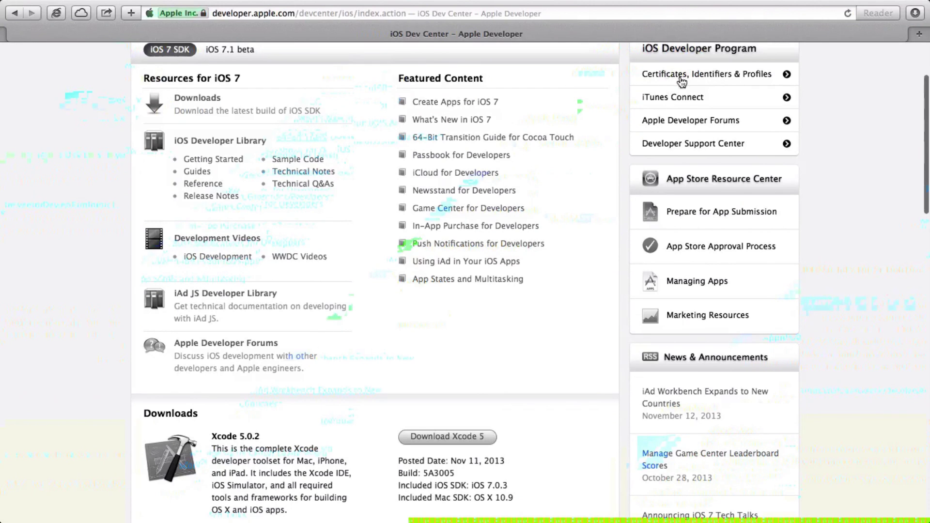
From Devices > All, start a new iOS device entry with its name and the iPhone's UDID
{"action": "left_click", "coordinate": [681, 80]}
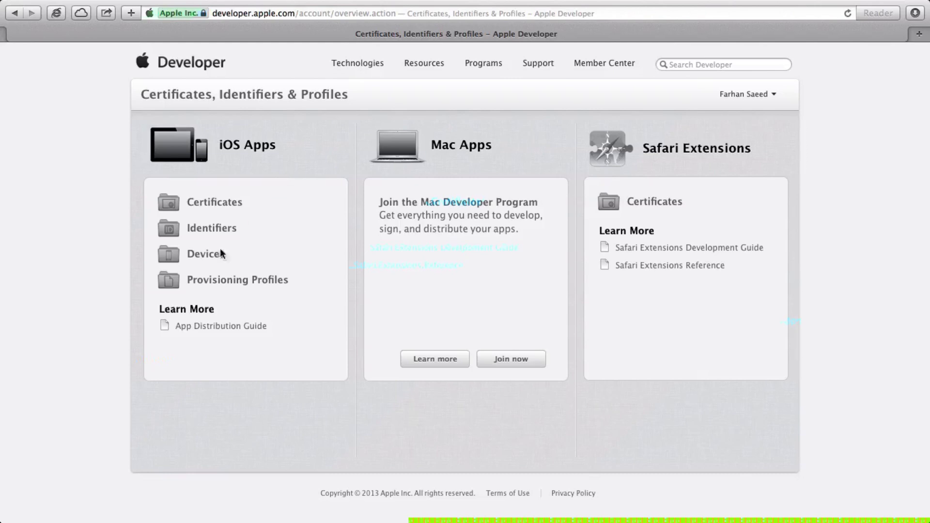
{"action": "left_click", "coordinate": [218, 253]}
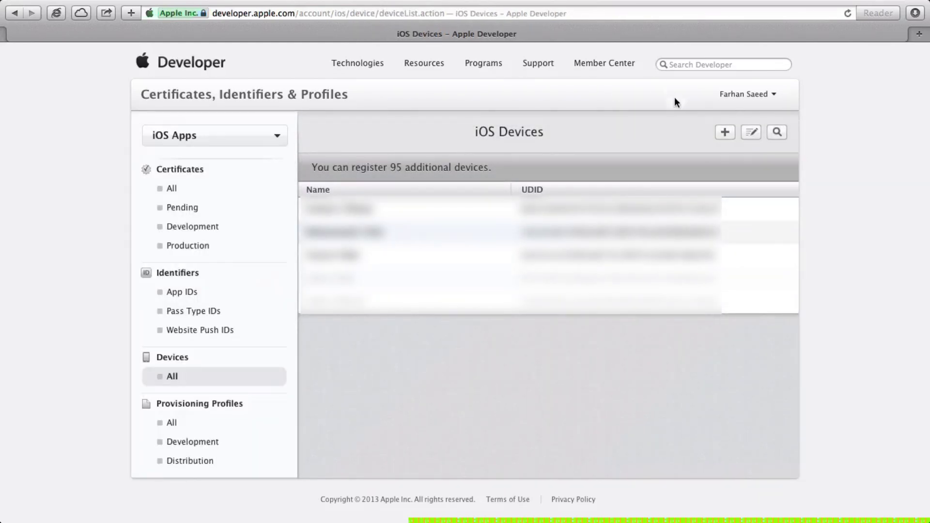
{"action": "left_click", "coordinate": [720, 127]}
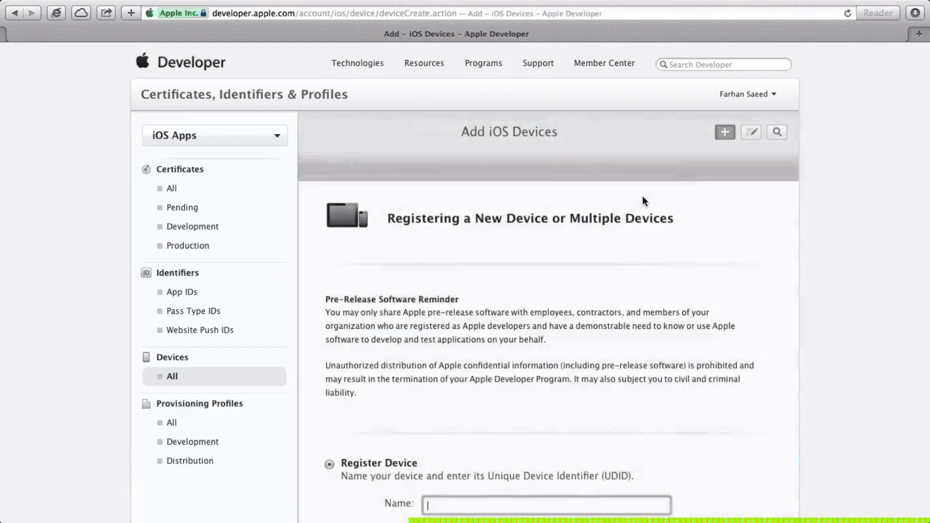
{"action": "scroll", "coordinate": [642, 196], "scroll_direction": "down", "scroll_amount": 5}
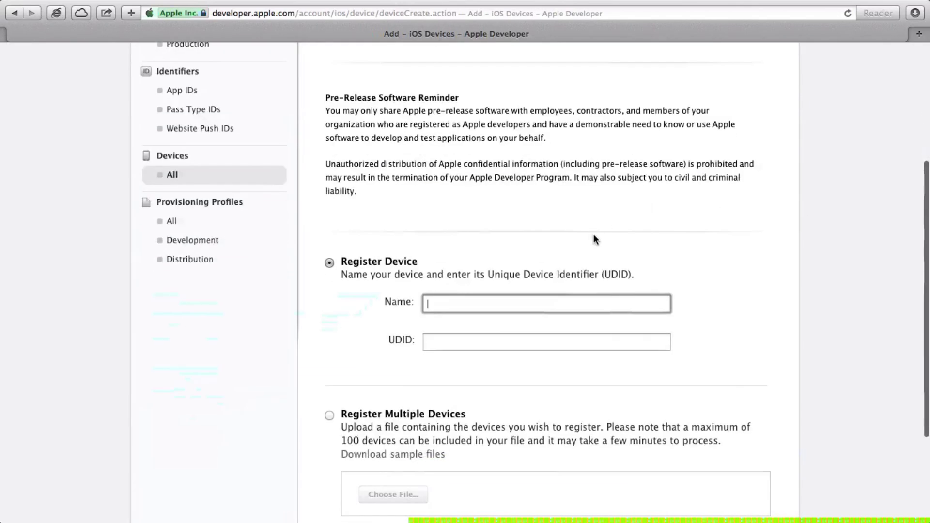
{"action": "type", "text": "kamam"}
{"action": "key", "text": "Tab"}
{"action": "type", "text": "b6655defde944765025d96de6baf26959150de29"}
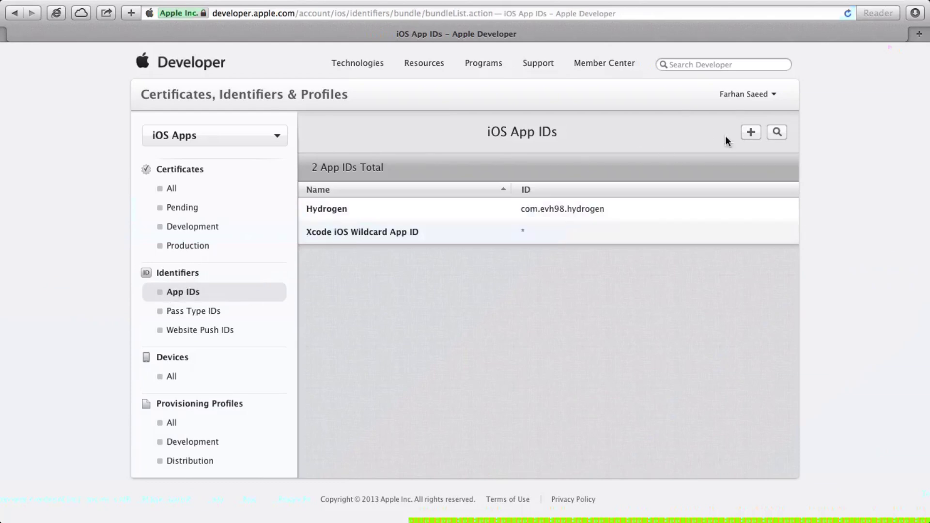
Register the explicit App ID 'MyGame' with bundle identifier com.evh98.mygame
{"action": "left_click", "coordinate": [750, 137]}
{"action": "scroll", "coordinate": [559, 215], "scroll_direction": "down", "scroll_amount": 5}
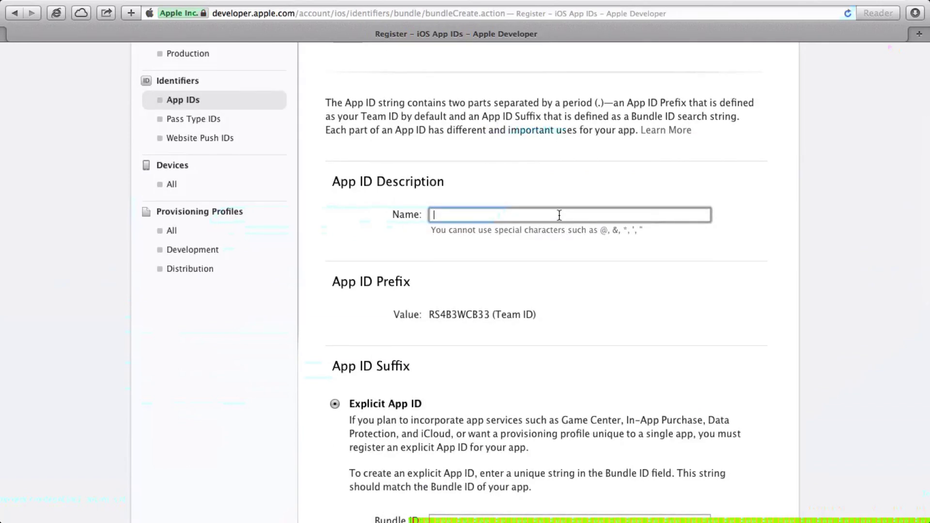
{"action": "type", "text": "MyGame"}
{"action": "scroll", "coordinate": [559, 214], "scroll_direction": "down", "scroll_amount": 1}
{"action": "scroll", "coordinate": [558, 214], "scroll_direction": "down", "scroll_amount": 4}
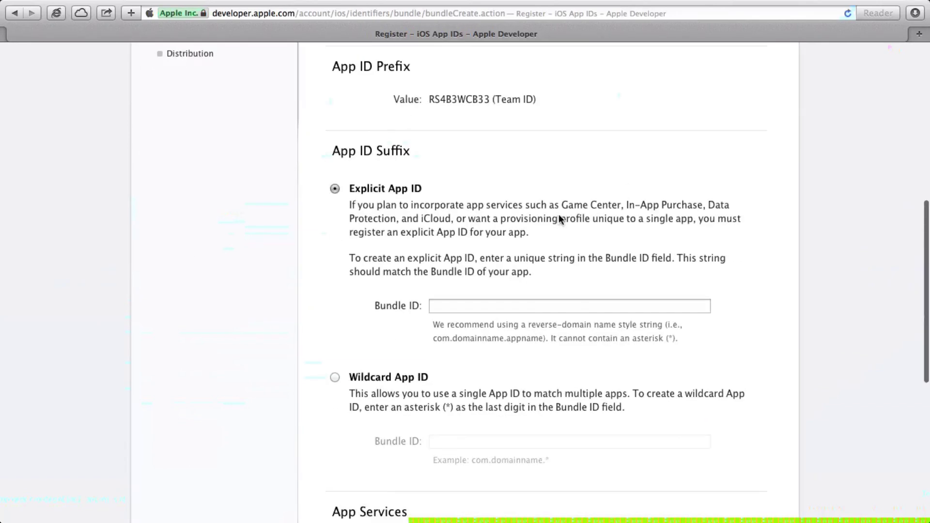
{"action": "left_click", "coordinate": [514, 306]}
{"action": "type", "text": "com"}
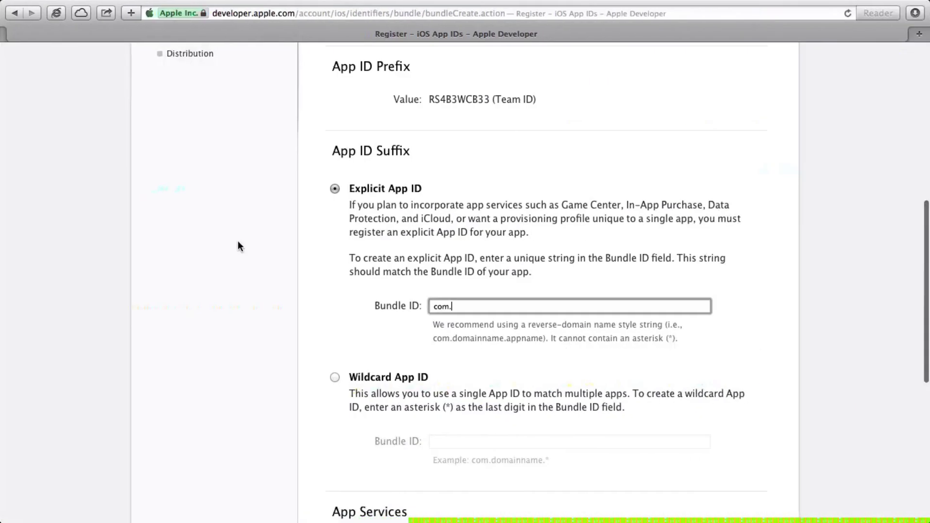
{"action": "type", "text": "."}
{"action": "type", "text": "mygame"}
{"action": "scroll", "coordinate": [396, 324], "scroll_direction": "down", "scroll_amount": 5}
{"action": "scroll", "coordinate": [397, 324], "scroll_direction": "down", "scroll_amount": 5}
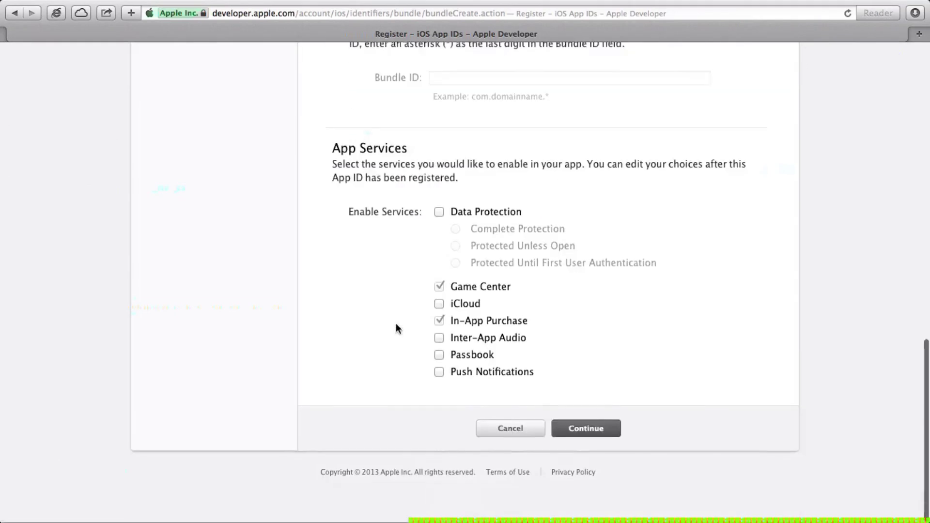
{"action": "left_click", "coordinate": [582, 437]}
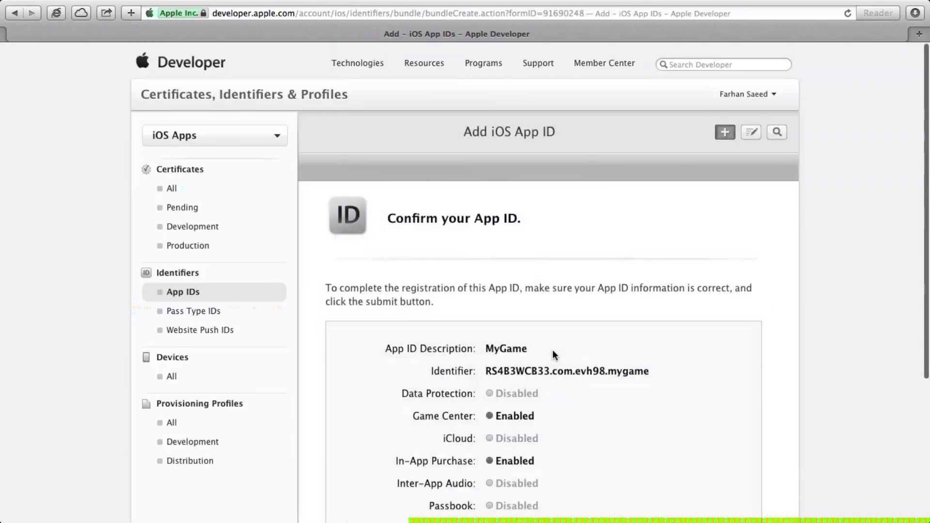
{"action": "scroll", "coordinate": [552, 352], "scroll_direction": "down", "scroll_amount": 7}
{"action": "left_click", "coordinate": [617, 369]}
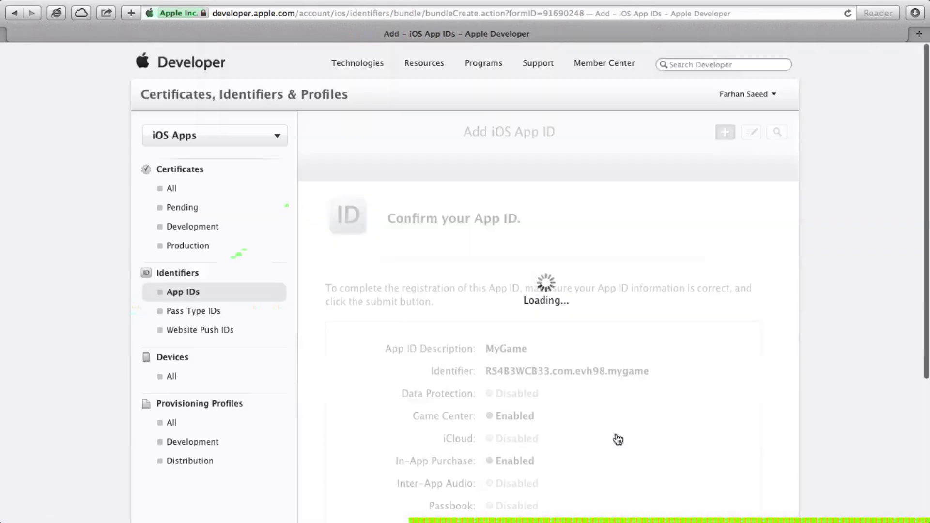
{"action": "scroll", "coordinate": [600, 409], "scroll_direction": "down", "scroll_amount": 5}
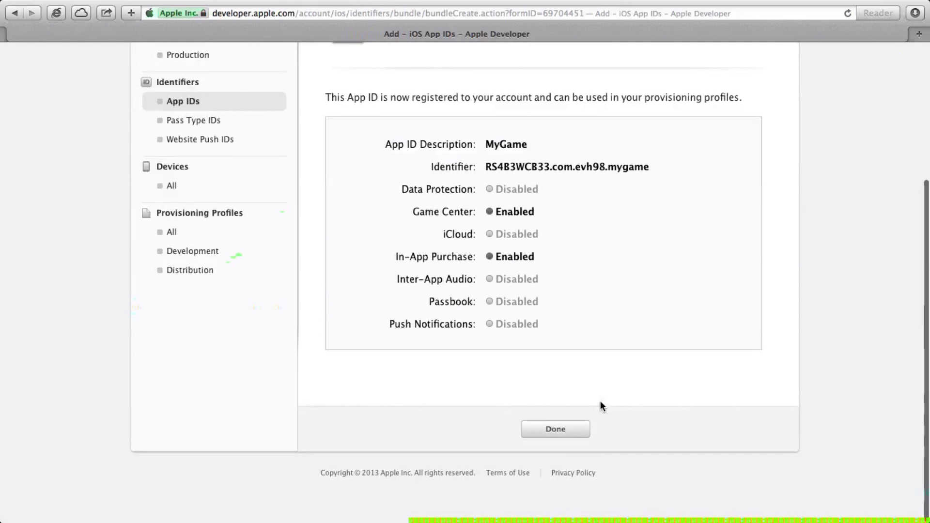
{"action": "left_click", "coordinate": [569, 430]}
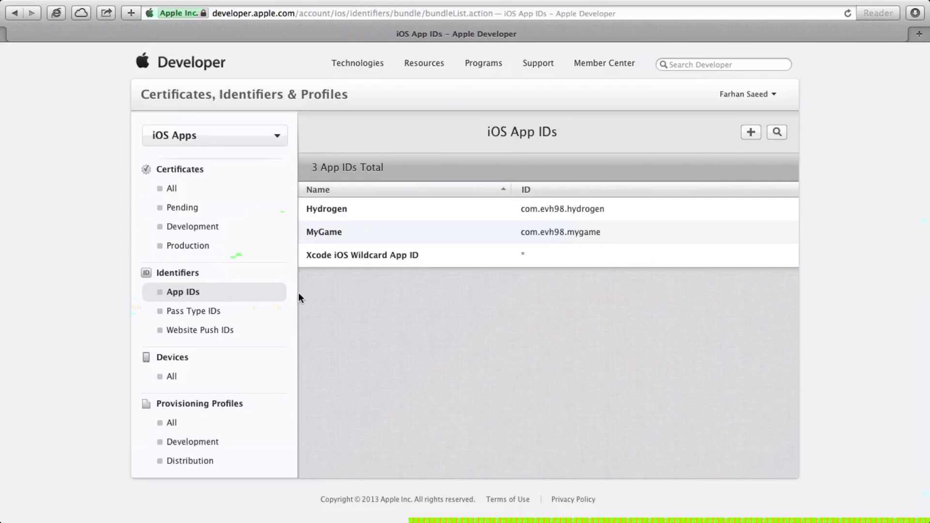
From the Add iOS Certificate page, download the Worldwide Developer Relations intermediate certificate and open it
{"action": "left_click", "coordinate": [205, 186]}
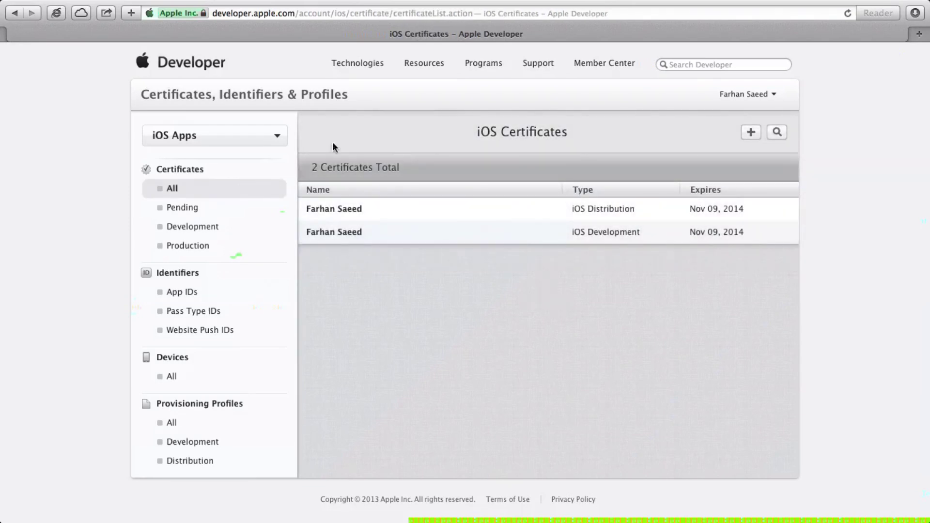
{"action": "left_click", "coordinate": [756, 133]}
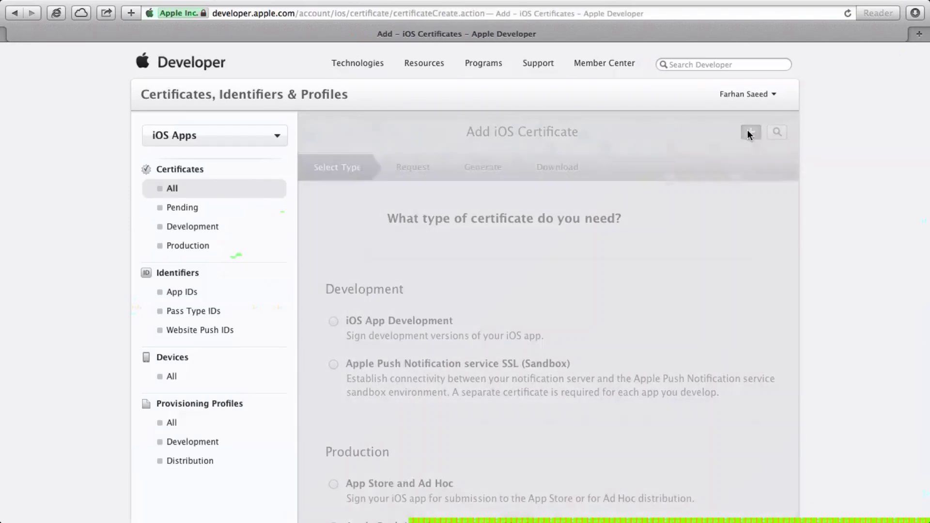
{"action": "scroll", "coordinate": [590, 256], "scroll_direction": "down", "scroll_amount": 5}
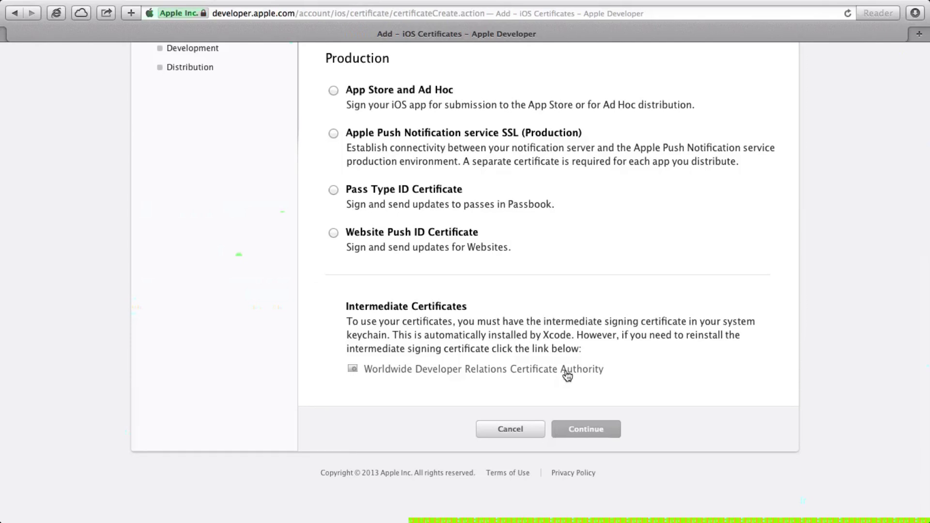
{"action": "left_click", "coordinate": [915, 28]}
{"action": "left_click", "coordinate": [860, 83]}
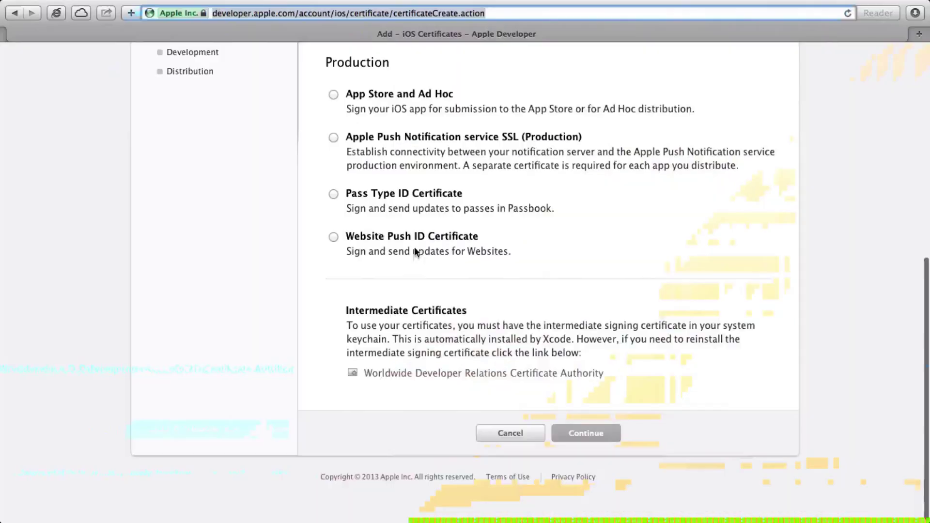
{"action": "scroll", "coordinate": [415, 247], "scroll_direction": "up", "scroll_amount": 5}
{"action": "scroll", "coordinate": [415, 246], "scroll_direction": "up", "scroll_amount": 3}
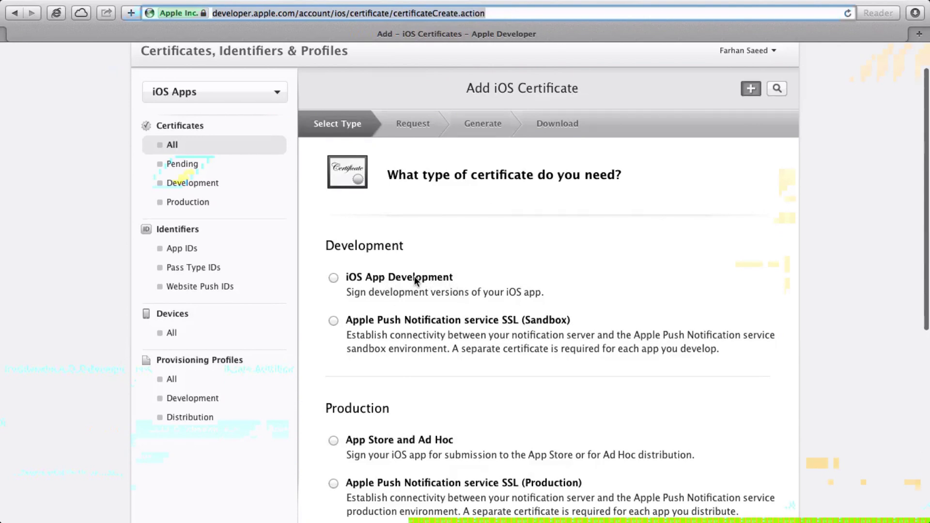
{"action": "scroll", "coordinate": [416, 281], "scroll_direction": "down", "scroll_amount": 3}
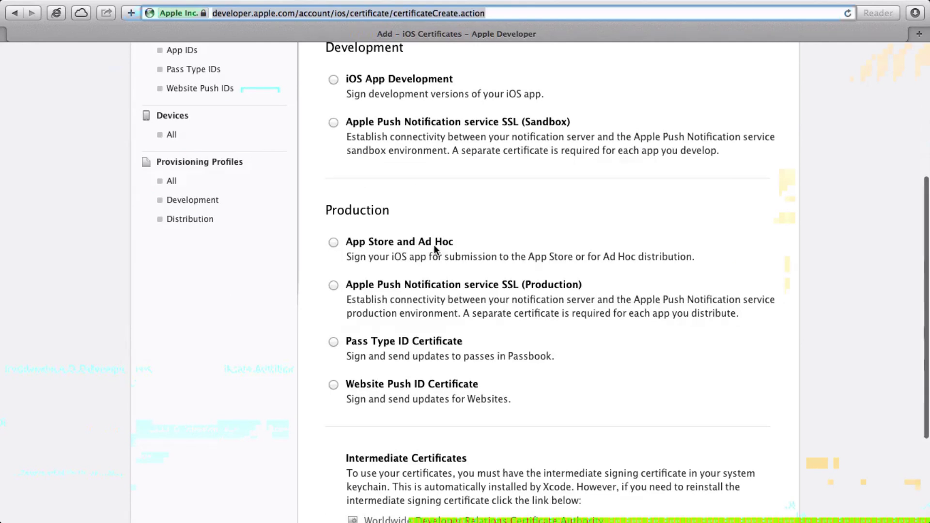
{"action": "scroll", "coordinate": [433, 245], "scroll_direction": "up", "scroll_amount": 5}
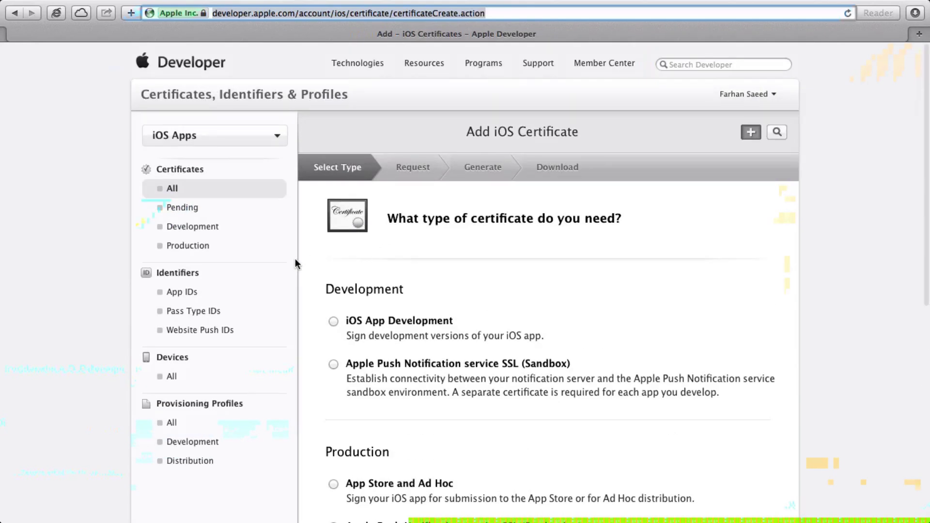
Start a new iOS App Development provisioning profile for the MyGame App ID
{"action": "left_click", "coordinate": [203, 444]}
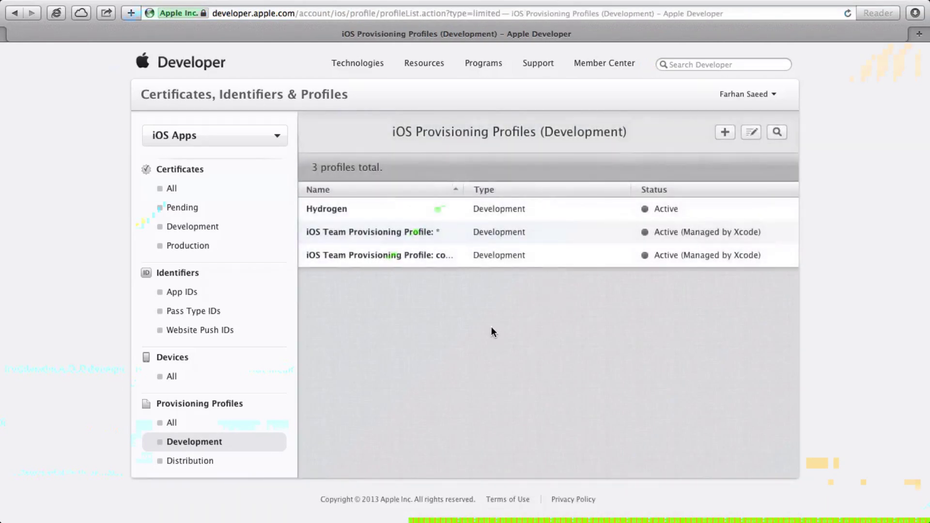
{"action": "left_click", "coordinate": [725, 133]}
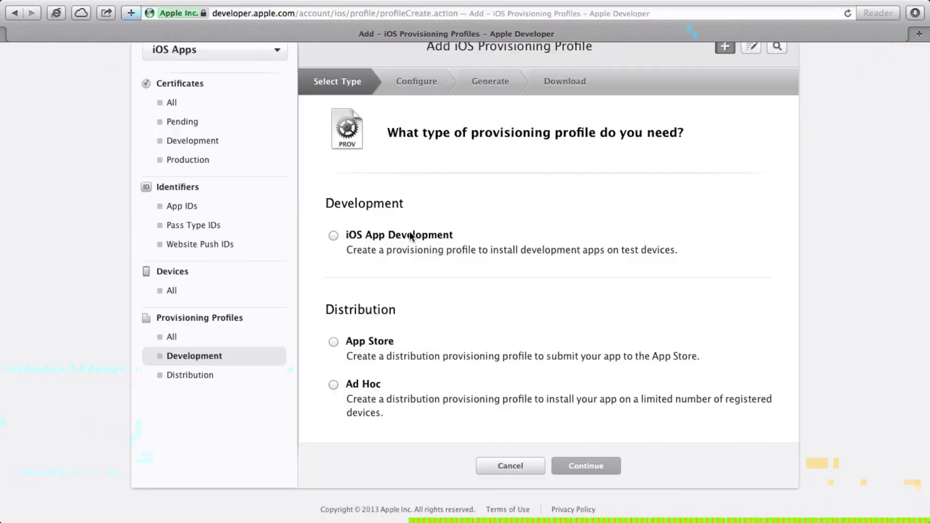
{"action": "left_click", "coordinate": [409, 235]}
{"action": "left_click", "coordinate": [592, 468]}
{"action": "left_click", "coordinate": [556, 383]}
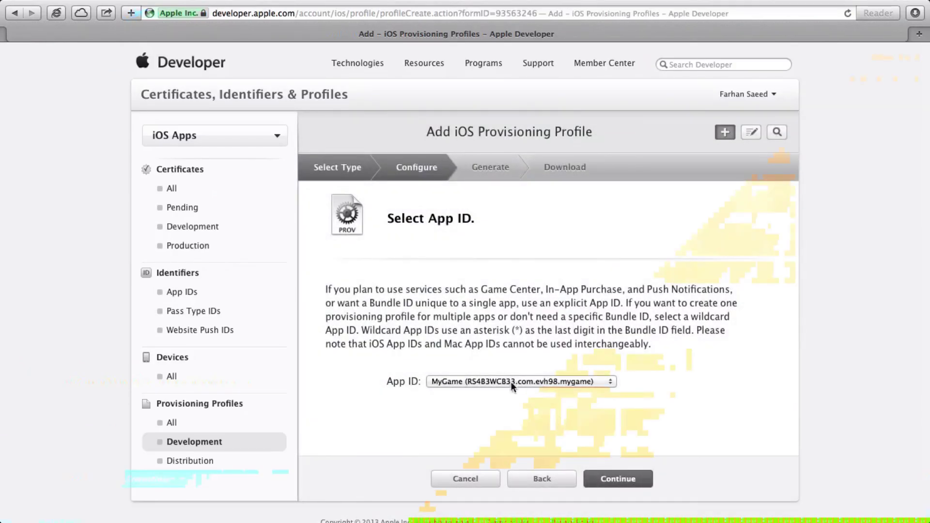
{"action": "left_click", "coordinate": [607, 481]}
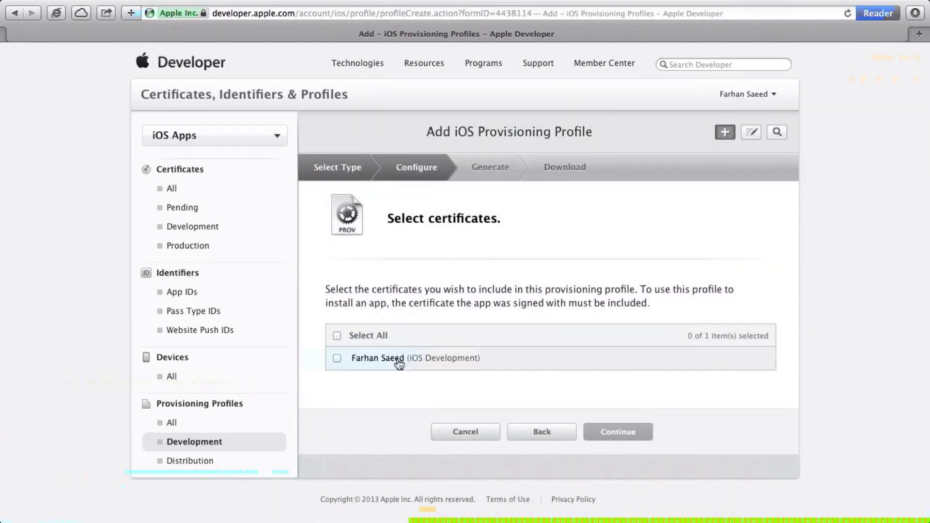
Add the development certificate and all three devices, then generate and download the 'MyGame' profile
{"action": "left_click", "coordinate": [336, 358]}
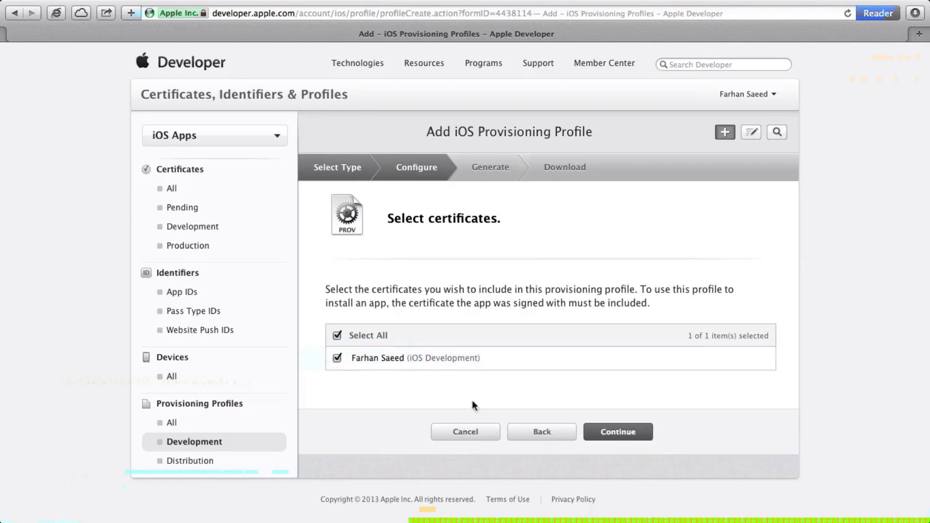
{"action": "left_click", "coordinate": [595, 434]}
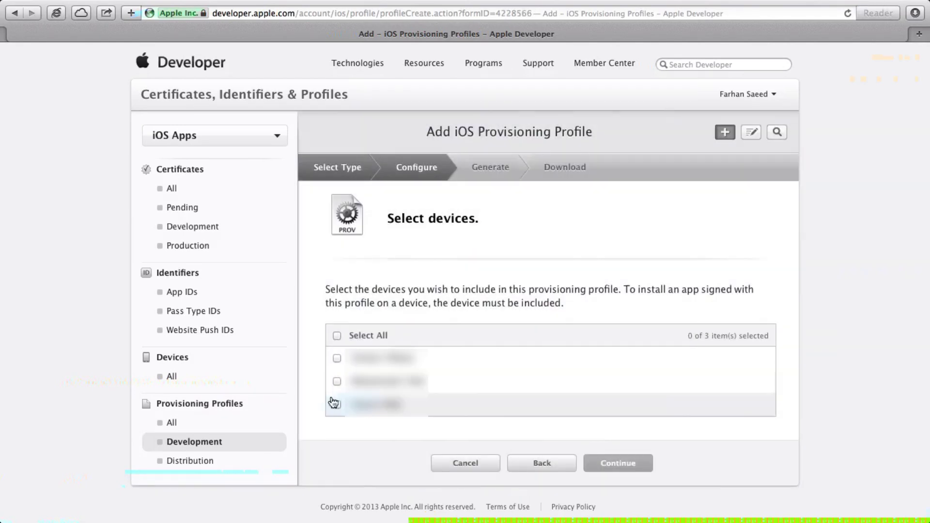
{"action": "left_click", "coordinate": [337, 335]}
{"action": "left_click", "coordinate": [597, 463]}
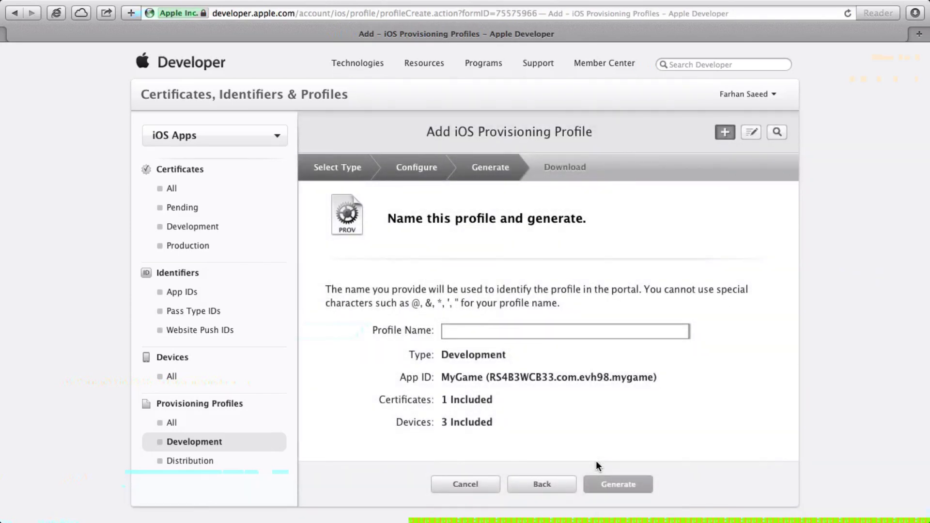
{"action": "type", "text": "MyGame"}
{"action": "key", "text": "Return"}
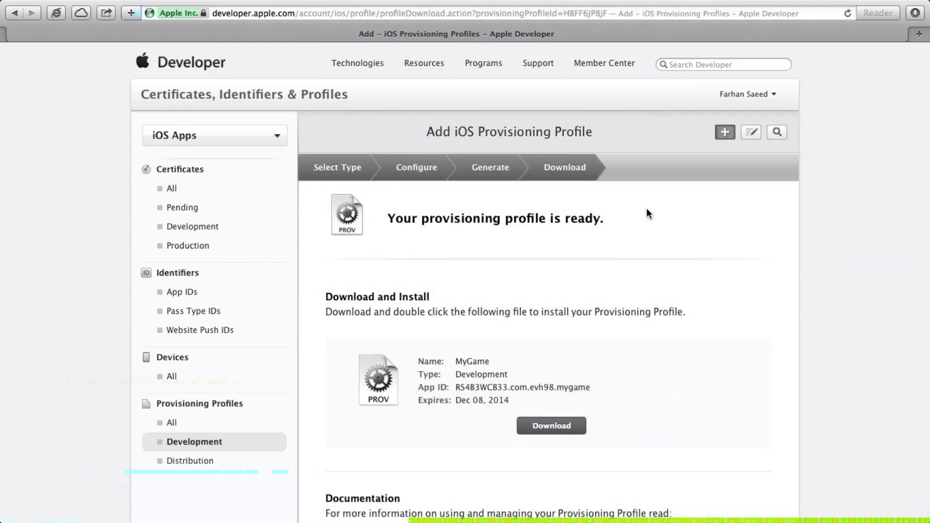
{"action": "left_click", "coordinate": [545, 429]}
Install MyGame.mobileprovision, verify it in Xcode Organizer, and list all provisioning profiles in the portal
{"action": "left_click", "coordinate": [913, 14]}
{"action": "double_click", "coordinate": [828, 61]}
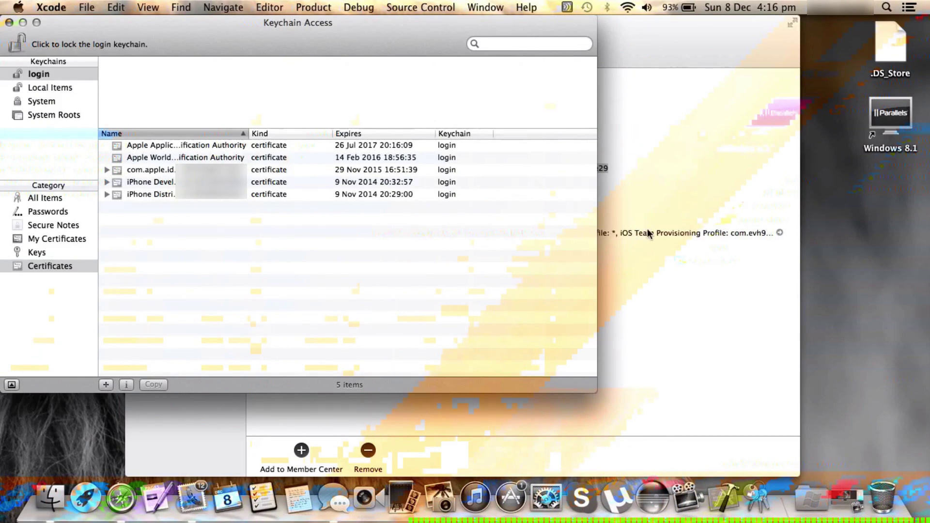
{"action": "left_click", "coordinate": [209, 175]}
{"action": "left_click", "coordinate": [262, 110]}
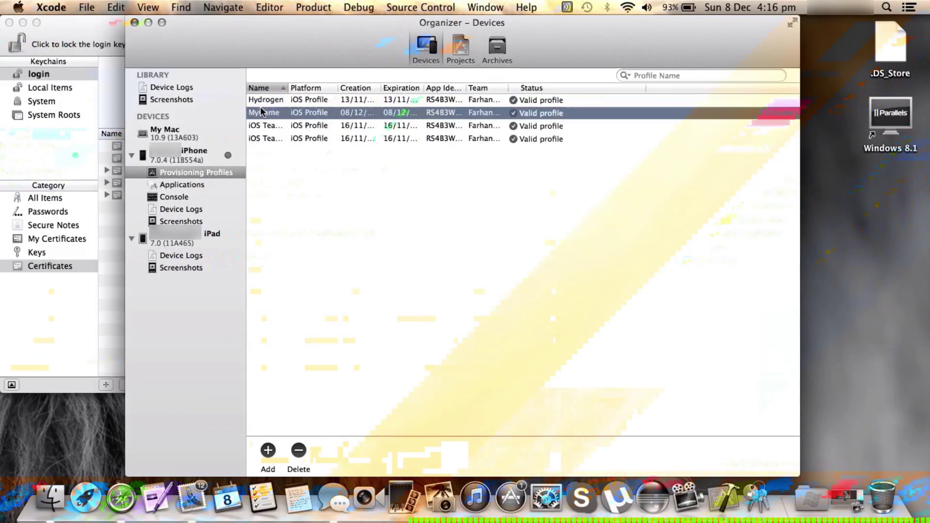
{"action": "left_click", "coordinate": [226, 423]}
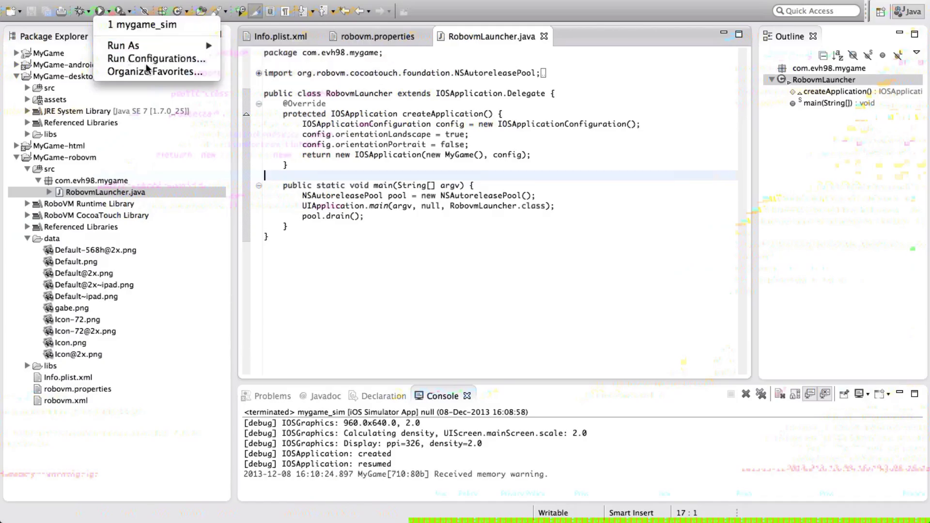
Create an iOS Device App configuration 'mygame_device' for MyGame-robovm, apply it, and run it
{"action": "left_click", "coordinate": [150, 59]}
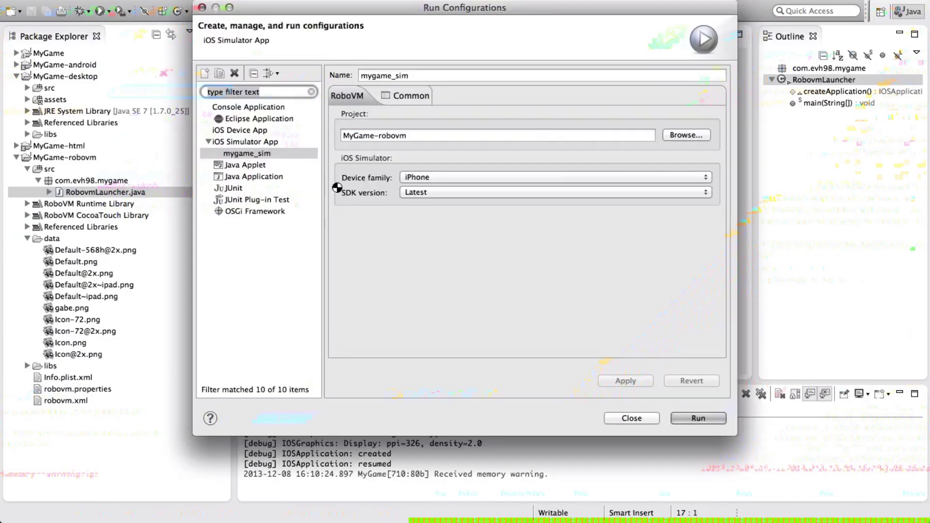
{"action": "left_click", "coordinate": [264, 131]}
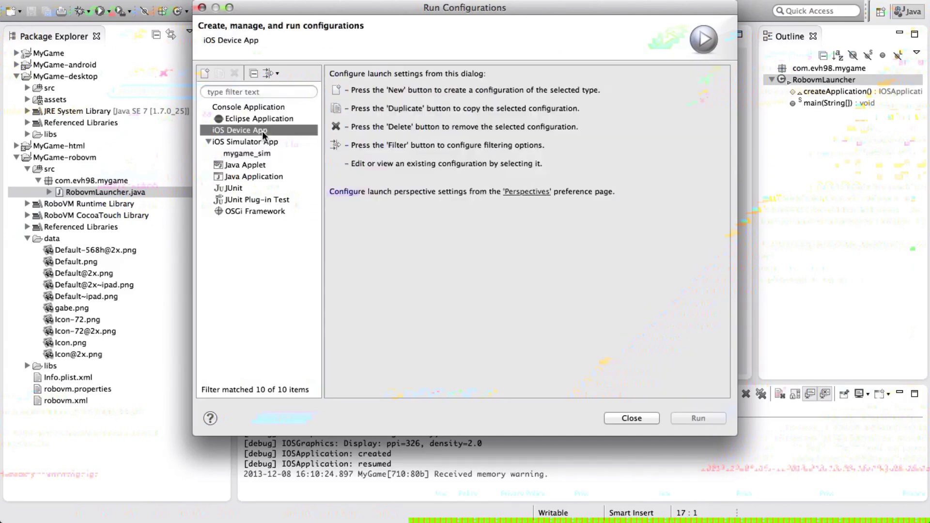
{"action": "left_click", "coordinate": [206, 73]}
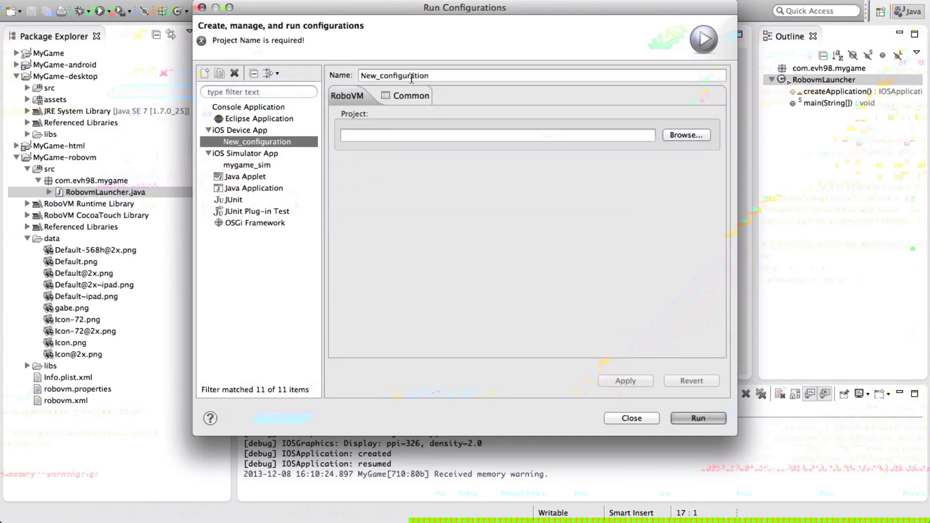
{"action": "type", "text": "my"}
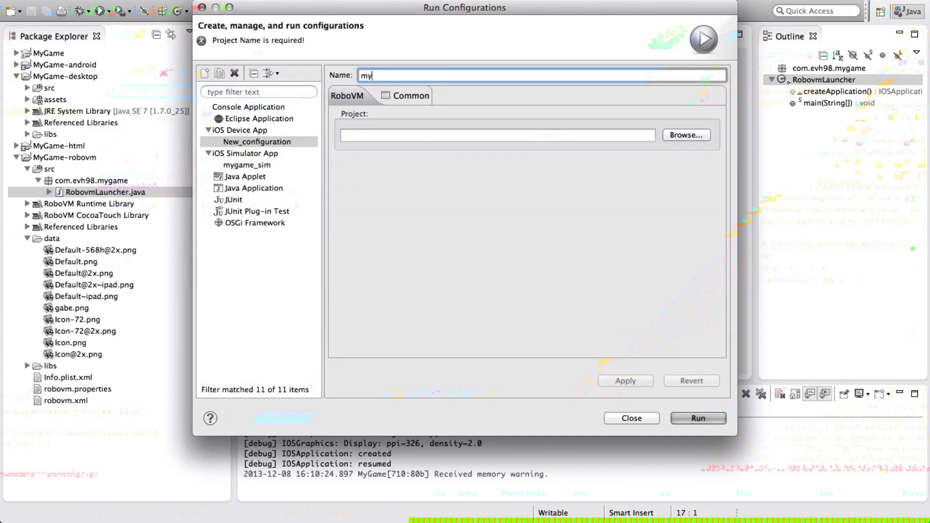
{"action": "type", "text": "game_device"}
{"action": "left_click", "coordinate": [683, 135]}
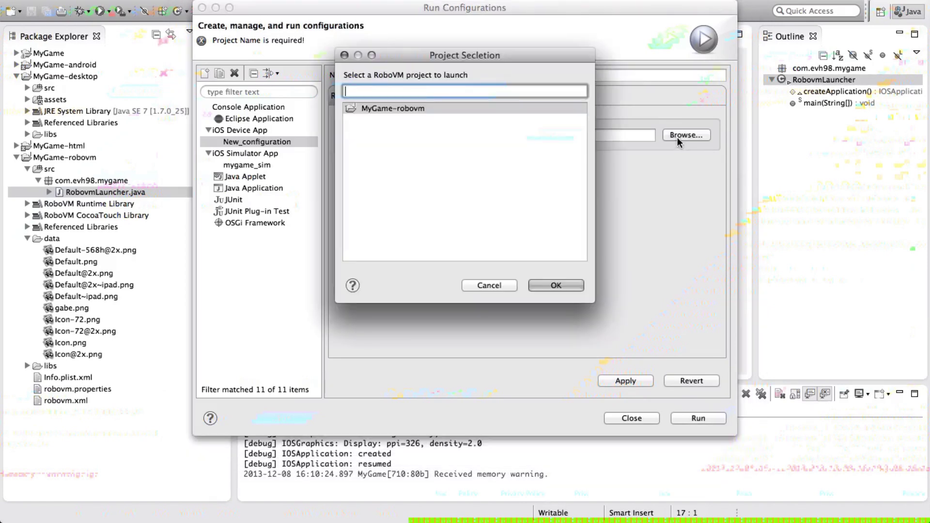
{"action": "left_click", "coordinate": [549, 288]}
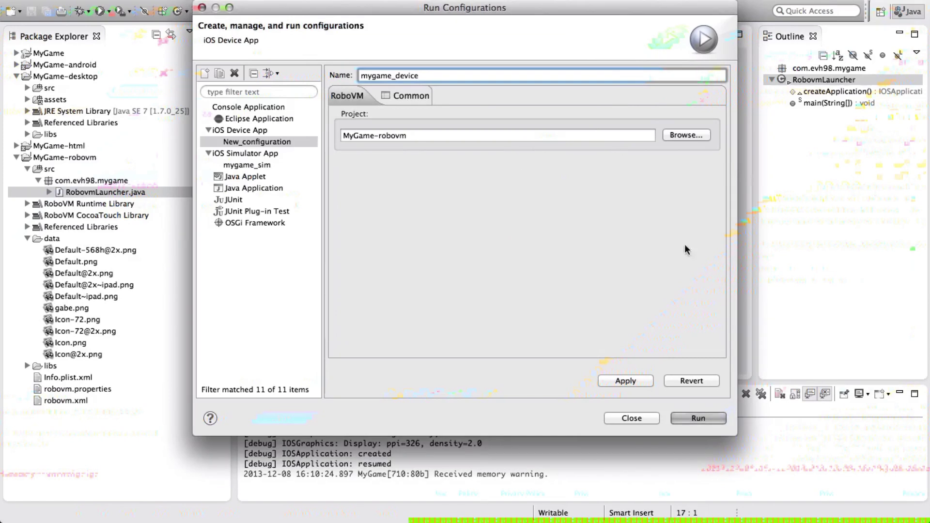
{"action": "left_click", "coordinate": [630, 383]}
{"action": "left_click", "coordinate": [691, 416]}
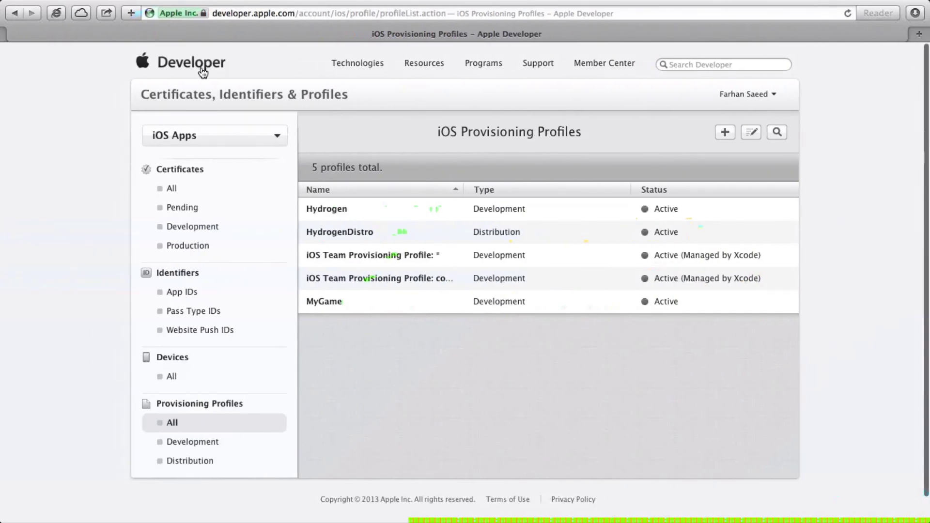
Go from the iOS Dev Center to iTunes Connect, sign in, and open Manage Your Apps
{"action": "left_click", "coordinate": [202, 67]}
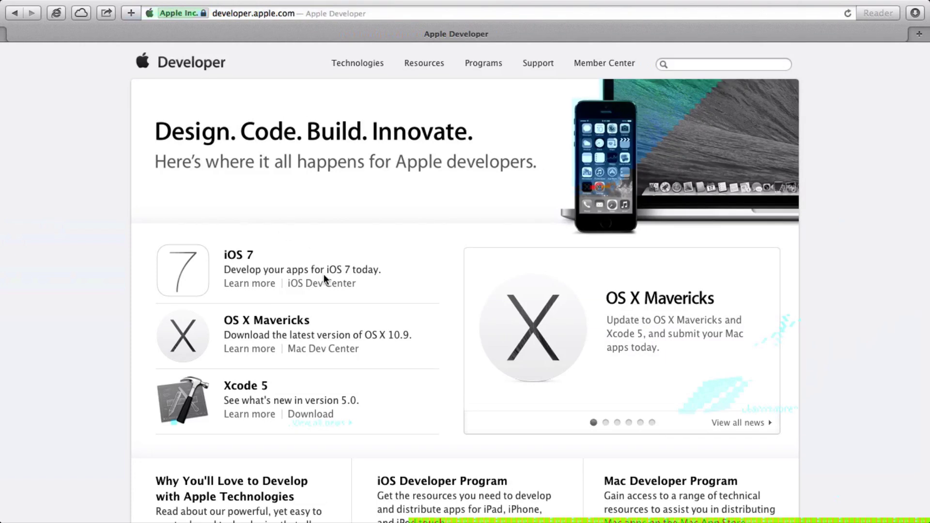
{"action": "left_click", "coordinate": [325, 284]}
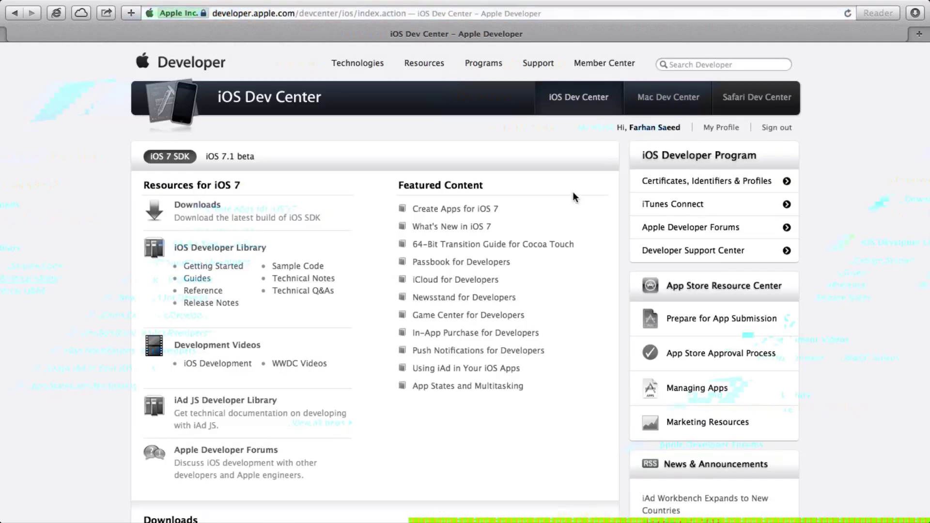
{"action": "left_click", "coordinate": [651, 196]}
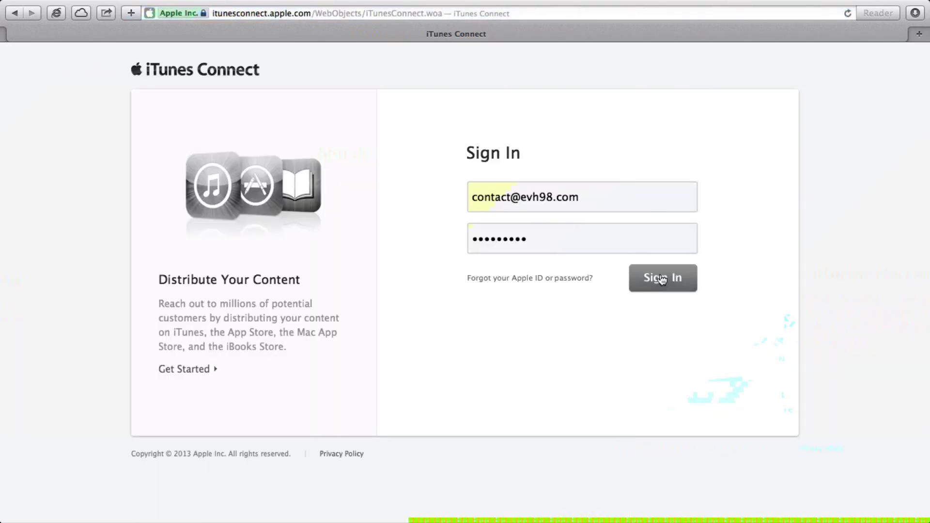
{"action": "left_click", "coordinate": [661, 278]}
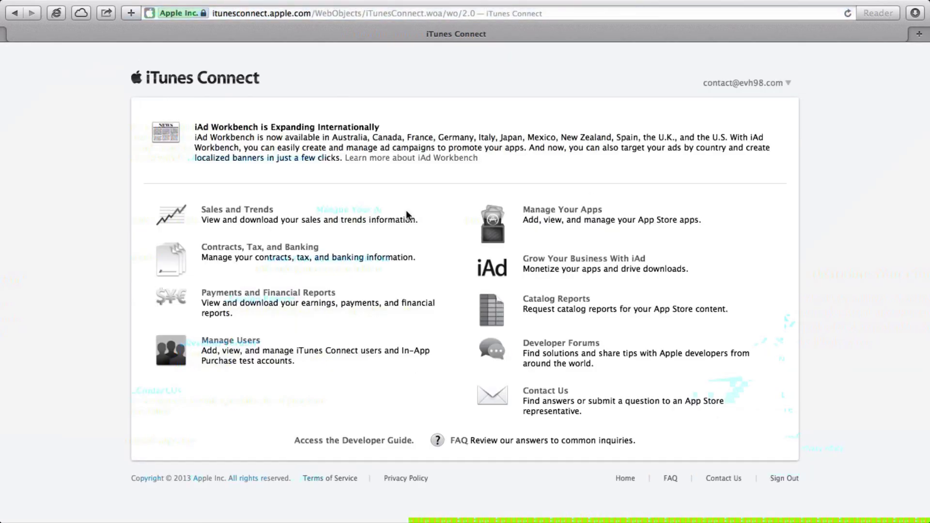
{"action": "left_click", "coordinate": [537, 209]}
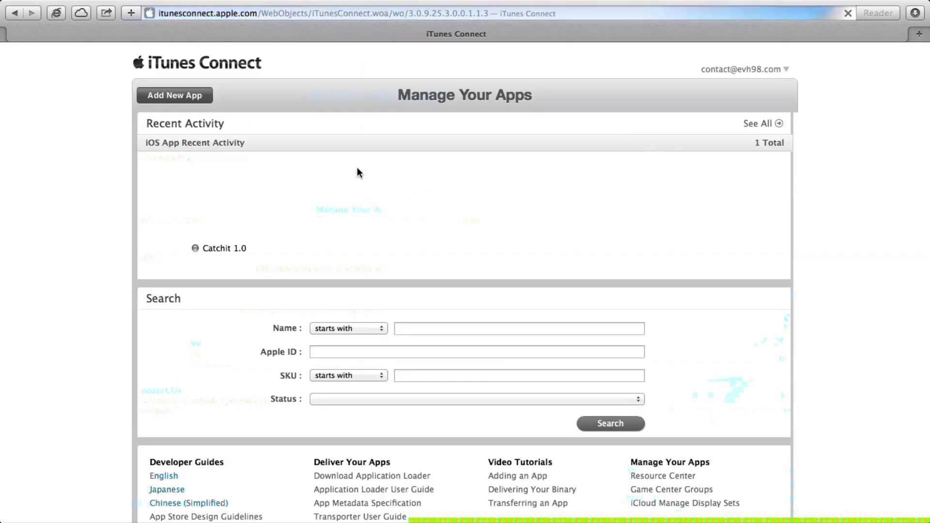
Start adding a new app, entering its app name and SKU number
{"action": "left_click", "coordinate": [179, 95]}
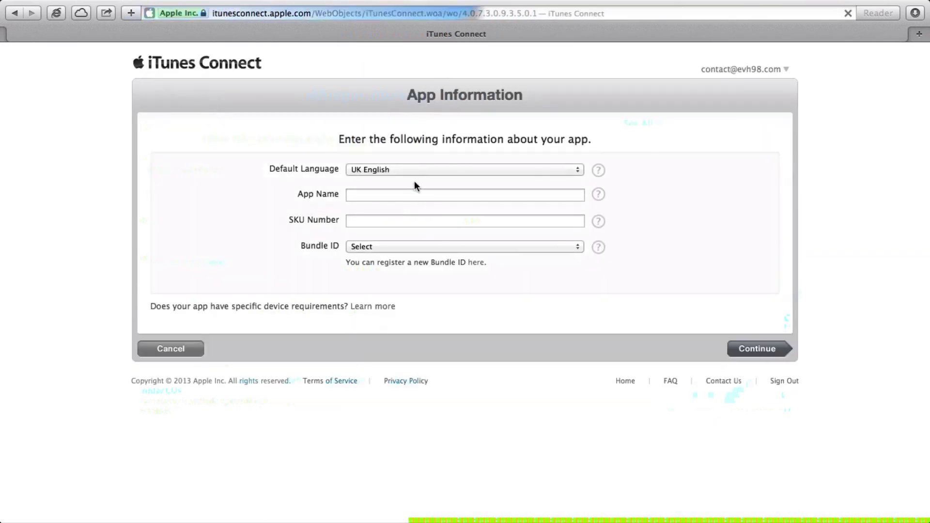
{"action": "left_click", "coordinate": [427, 190]}
{"action": "type", "text": "MyGame"}
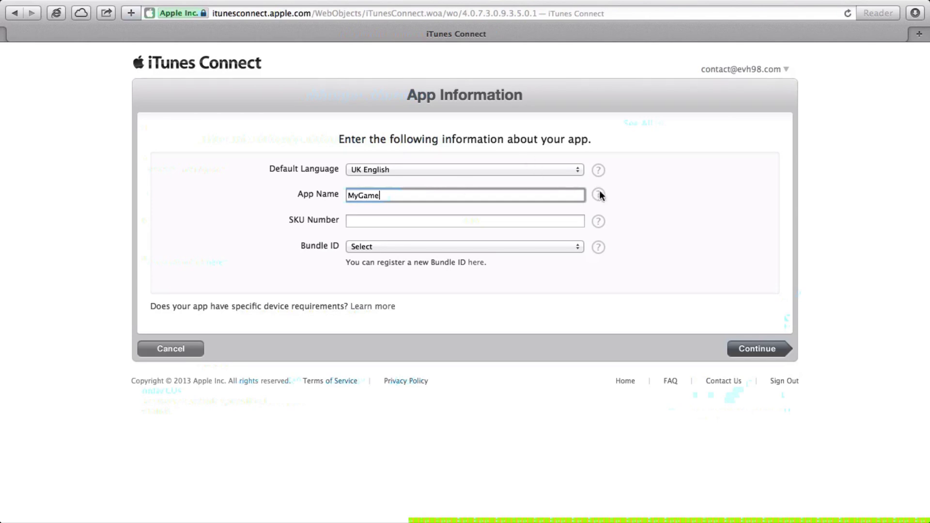
{"action": "left_click", "coordinate": [604, 225]}
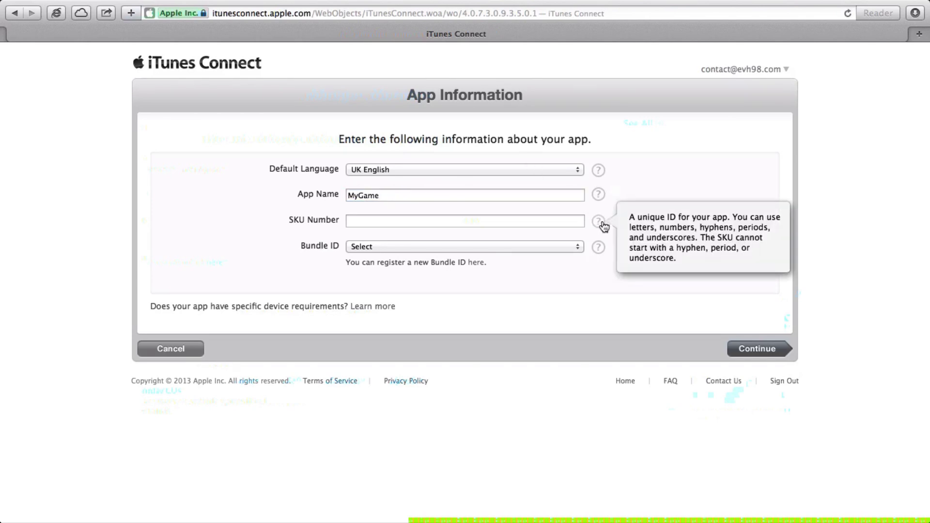
{"action": "left_click", "coordinate": [540, 216]}
{"action": "type", "text": "awdnjwad"}
Choose the MyGame com.evh98.mygame bundle ID, submit, and rename the rejected app to MyGameLibGDX
{"action": "left_click", "coordinate": [517, 242]}
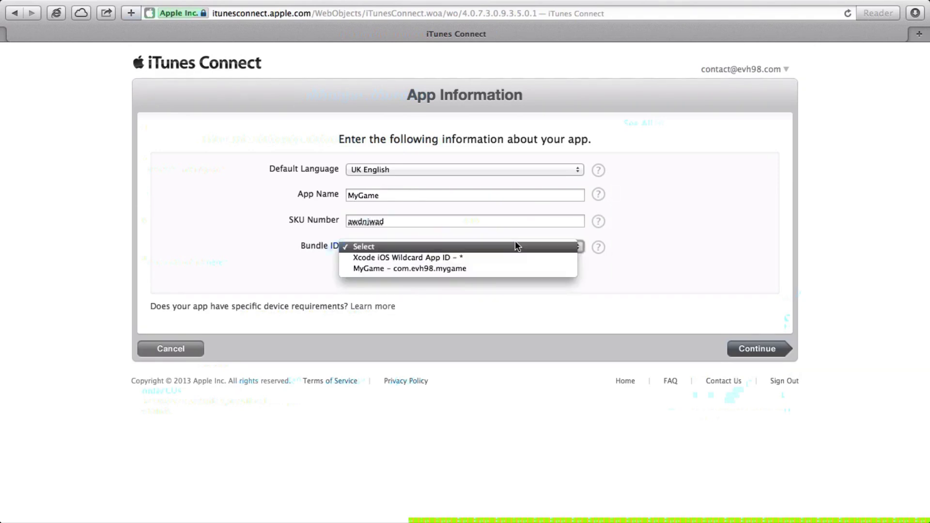
{"action": "left_click", "coordinate": [511, 270]}
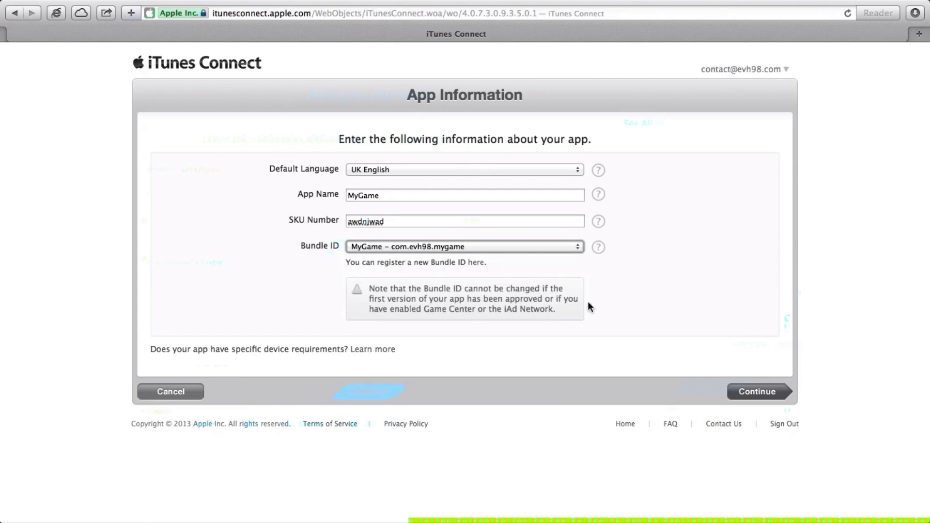
{"action": "left_click", "coordinate": [509, 245]}
{"action": "left_click", "coordinate": [508, 245]}
{"action": "left_click", "coordinate": [740, 390]}
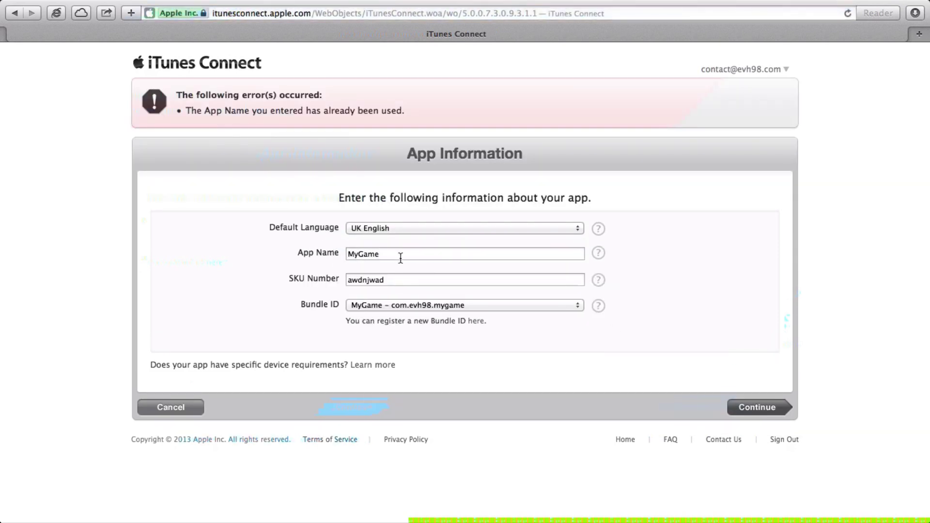
{"action": "left_click", "coordinate": [427, 251]}
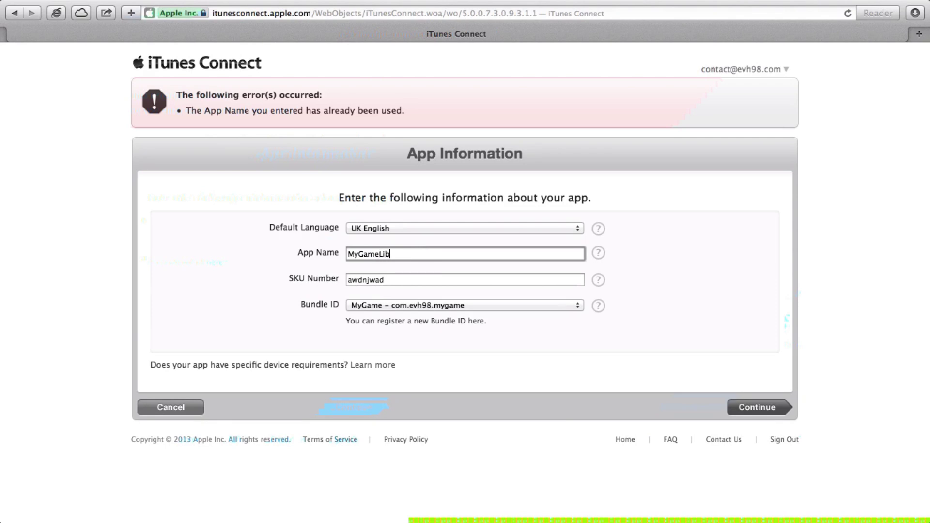
{"action": "left_click", "coordinate": [744, 407]}
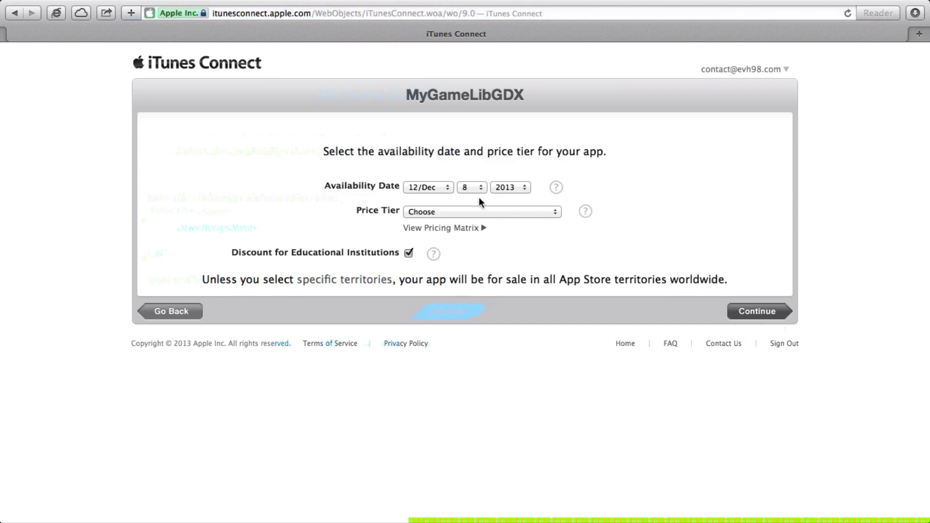
Set MyGameLibGDX's price tier to Free and begin entering its version number
{"action": "left_click", "coordinate": [510, 190]}
{"action": "left_click", "coordinate": [509, 217]}
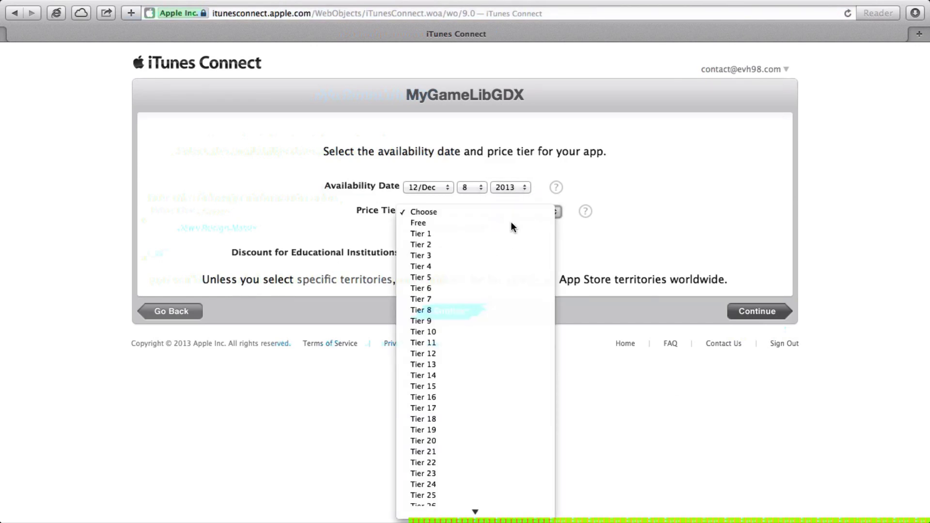
{"action": "left_click", "coordinate": [511, 222]}
{"action": "left_click", "coordinate": [768, 318]}
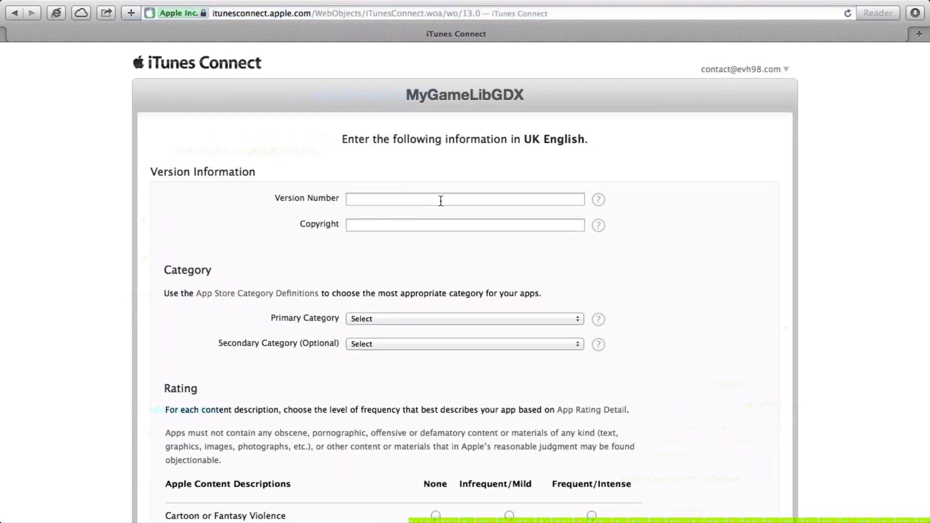
{"action": "left_click", "coordinate": [439, 199]}
{"action": "type", "text": ".0"}
{"action": "key", "text": "Tab"}
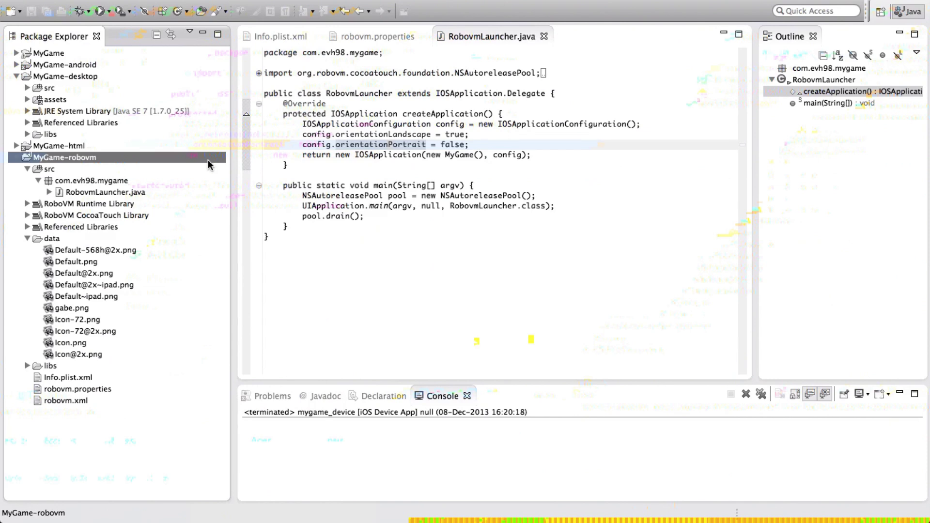
Start App Store packaging for MyGame-robovm, with a new 'Final' folder as destination
{"action": "right_click", "coordinate": [162, 168]}
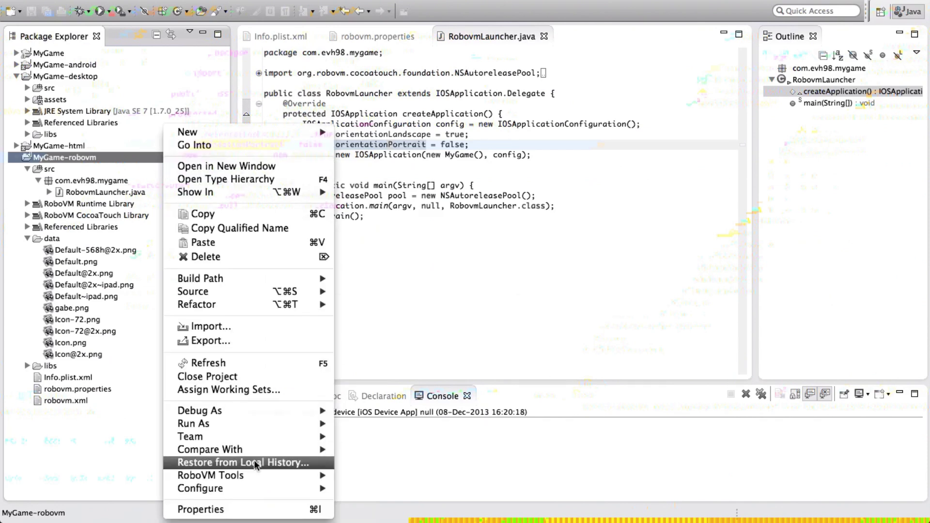
{"action": "left_click", "coordinate": [366, 477]}
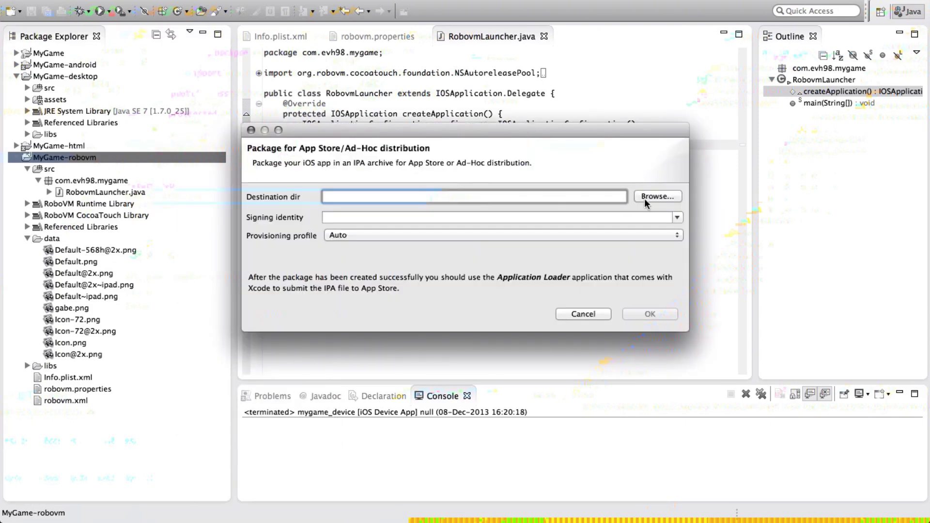
{"action": "left_click", "coordinate": [647, 197]}
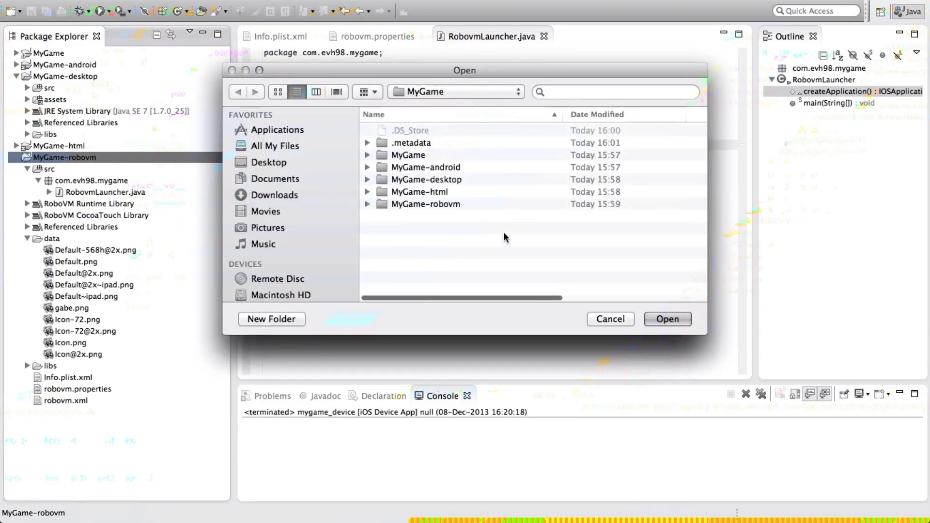
{"action": "left_click", "coordinate": [290, 319]}
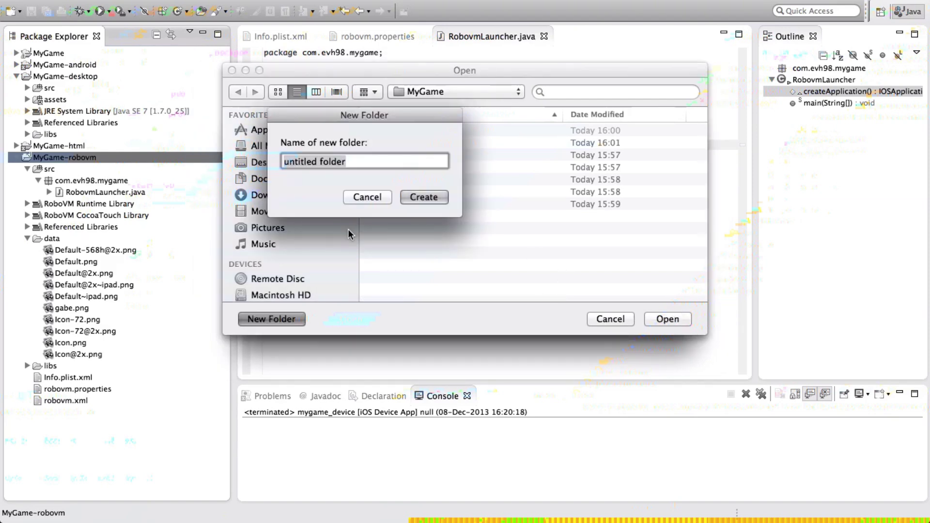
{"action": "type", "text": "Final"}
{"action": "key", "text": "Return"}
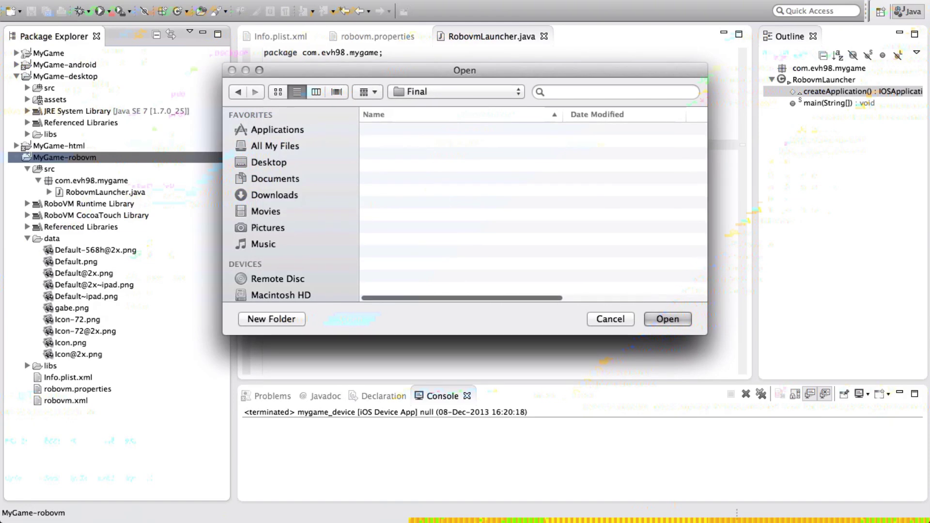
{"action": "key", "text": "Return"}
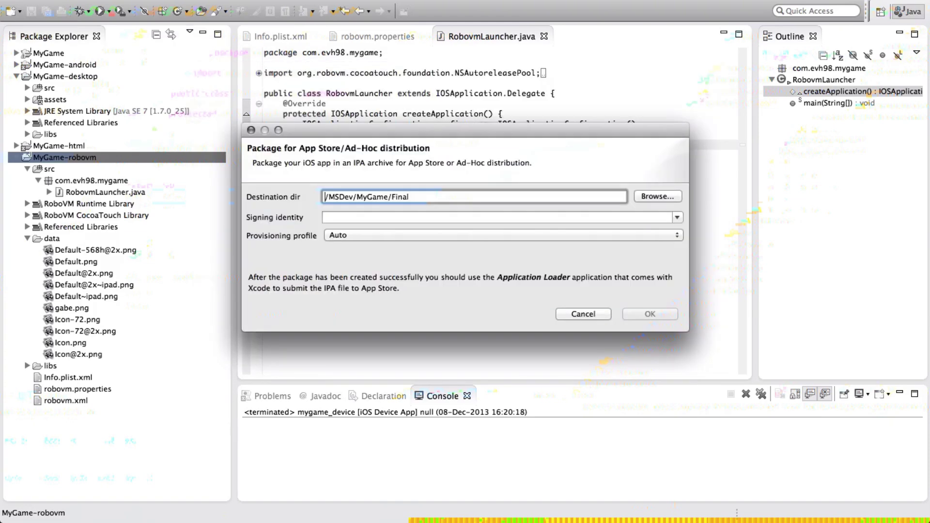
Choose the iPhone Distribution signing identity and the MyGame provisioning profile
{"action": "left_click", "coordinate": [374, 214]}
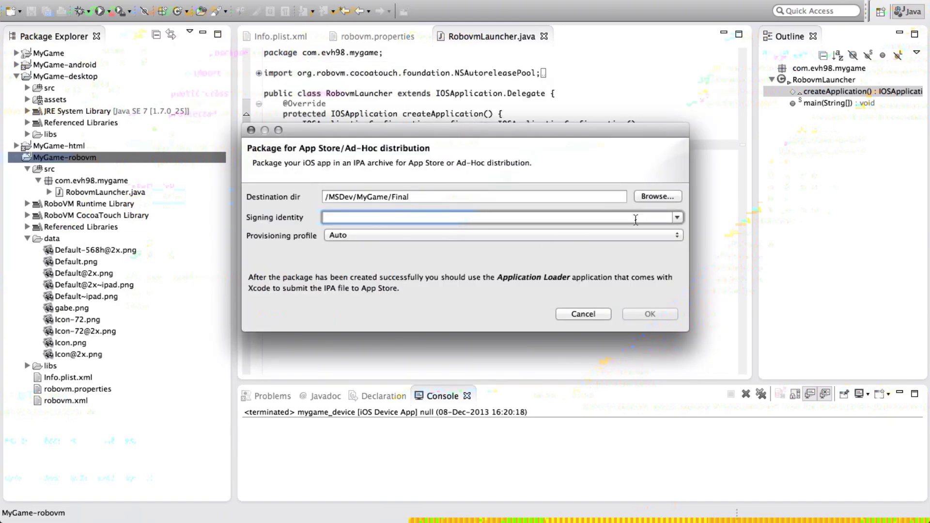
{"action": "left_click", "coordinate": [677, 217]}
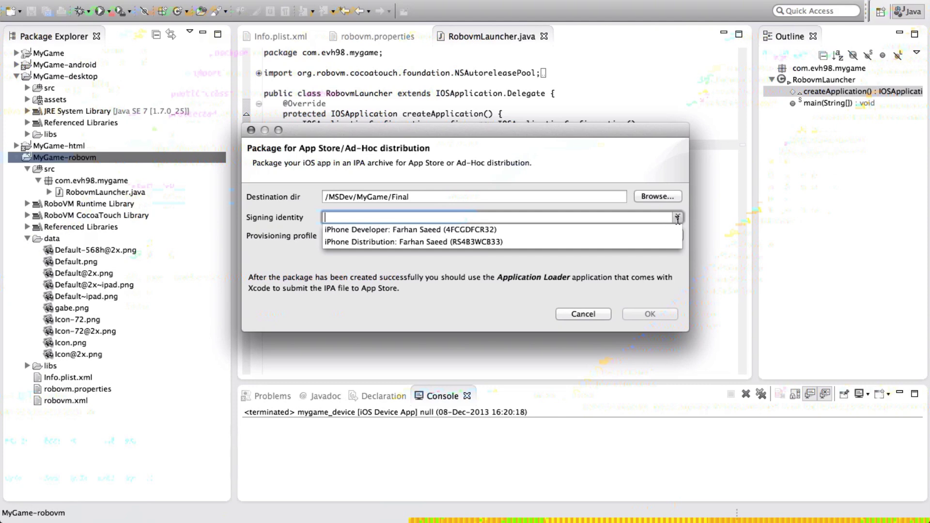
{"action": "left_click", "coordinate": [556, 241]}
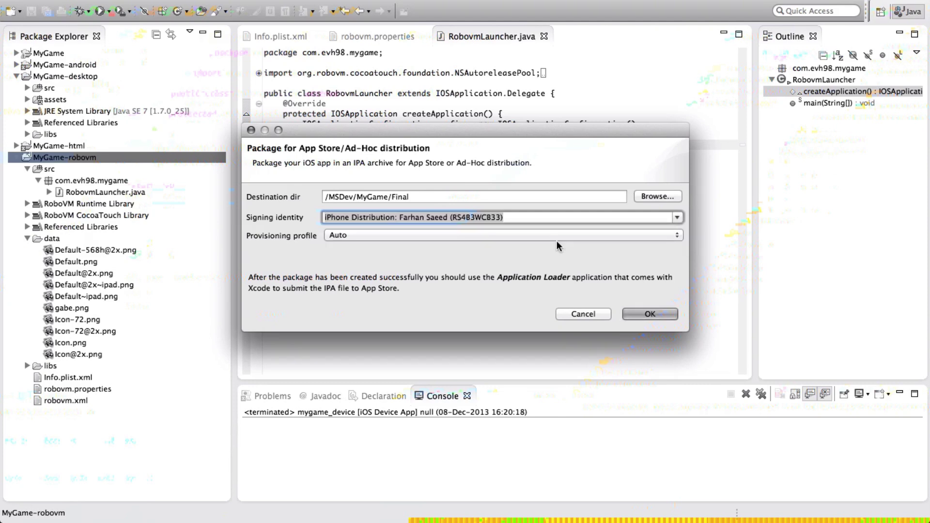
{"action": "left_click", "coordinate": [521, 235]}
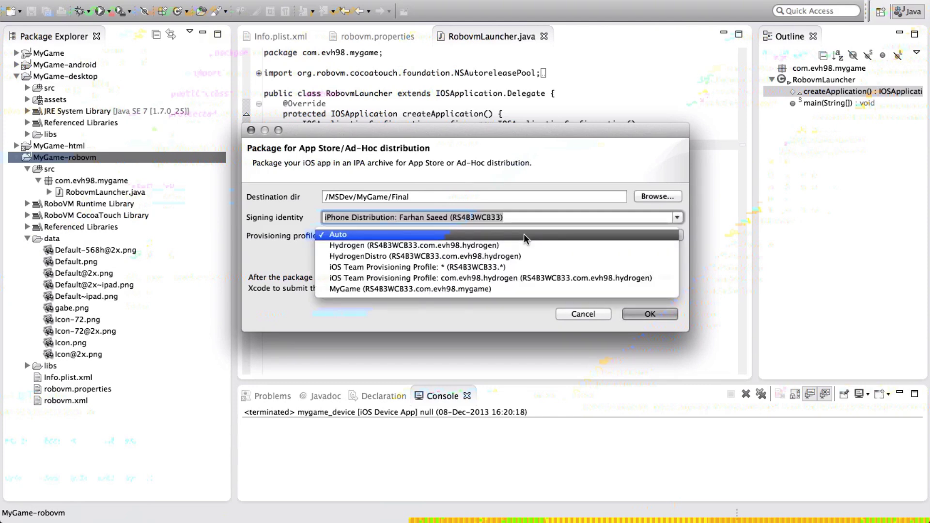
{"action": "left_click", "coordinate": [505, 288]}
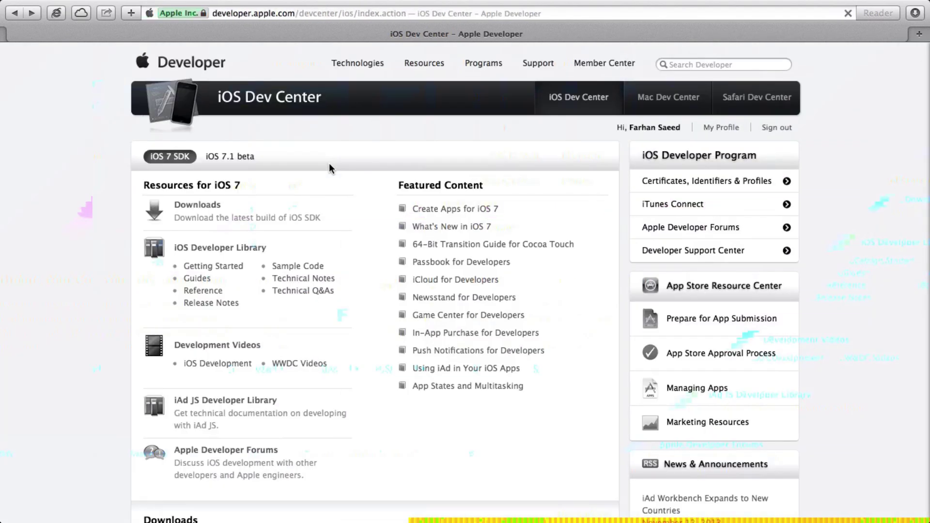
Start a new App Store distribution provisioning profile in Certificates, Identifiers & Profiles
{"action": "left_click", "coordinate": [697, 180]}
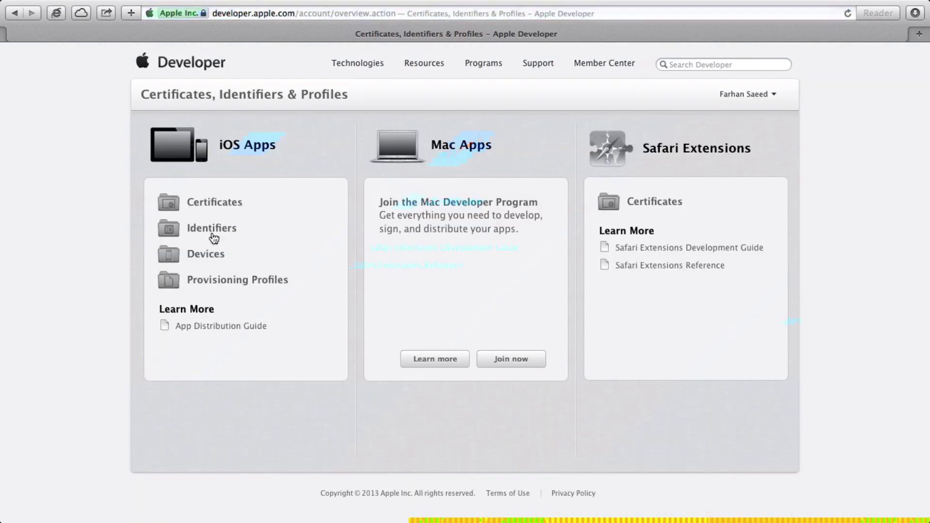
{"action": "left_click", "coordinate": [215, 283]}
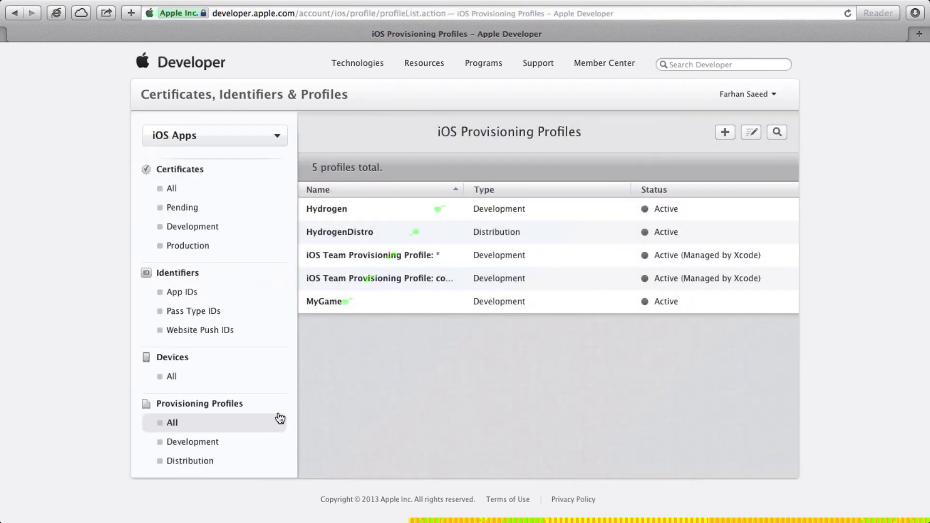
{"action": "left_click", "coordinate": [724, 133]}
{"action": "scroll", "coordinate": [407, 327], "scroll_direction": "down", "scroll_amount": 3}
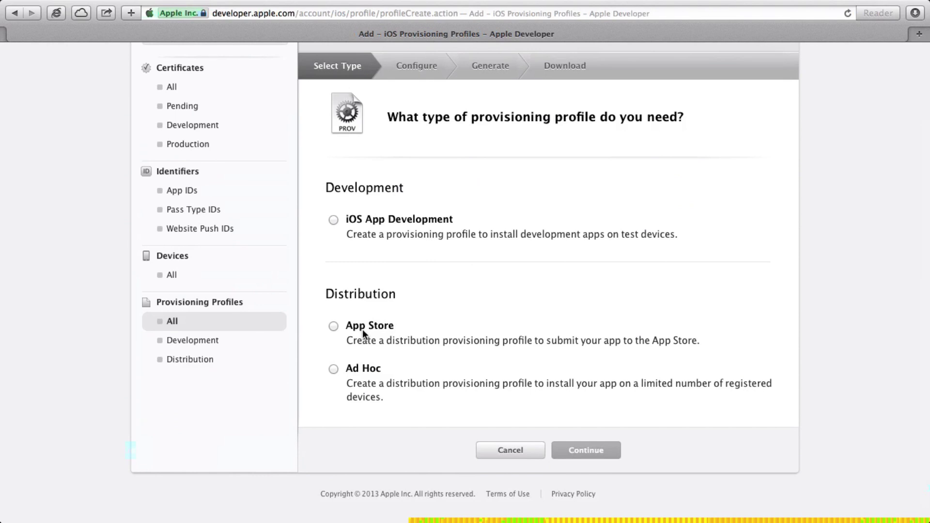
{"action": "left_click", "coordinate": [365, 333]}
{"action": "left_click", "coordinate": [603, 455]}
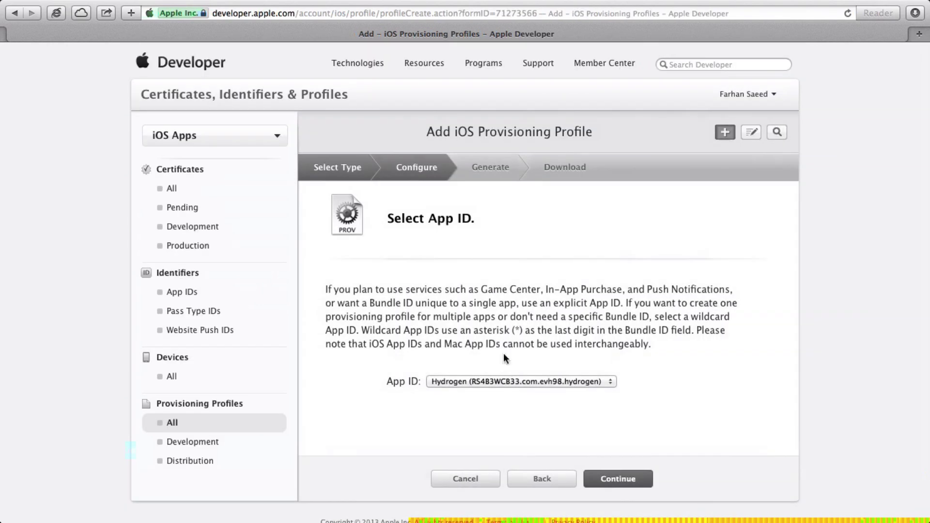
Generate profile MyGameDistro for App ID MyGame with the iOS Distribution certificate
{"action": "left_click", "coordinate": [507, 384]}
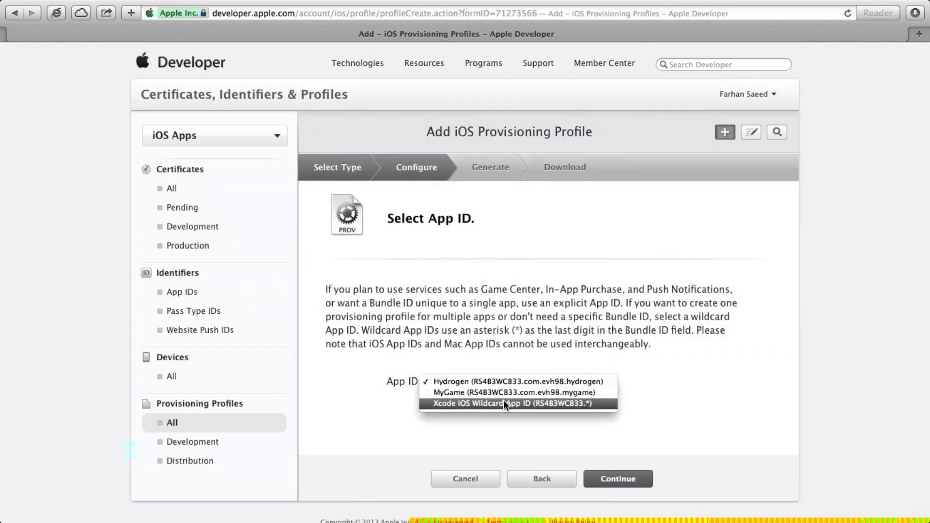
{"action": "left_click", "coordinate": [518, 393]}
{"action": "left_click", "coordinate": [602, 478]}
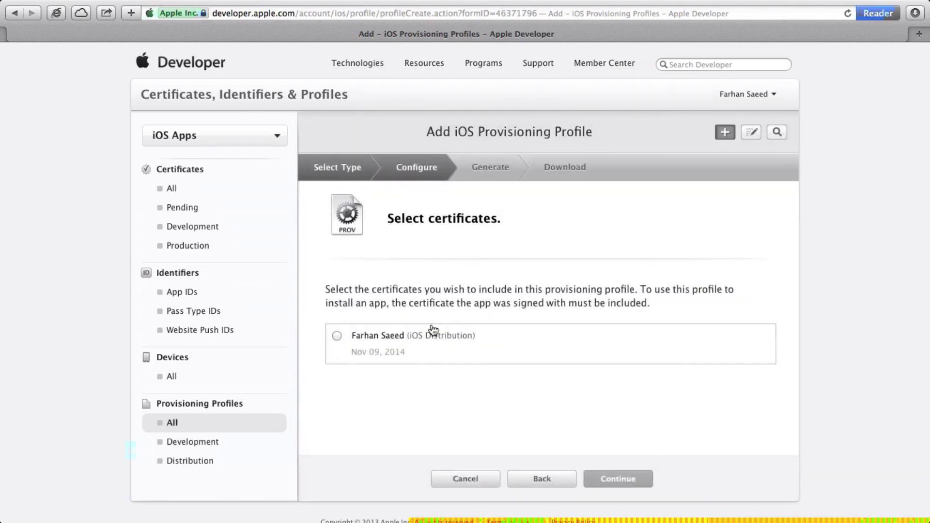
{"action": "left_click", "coordinate": [429, 341]}
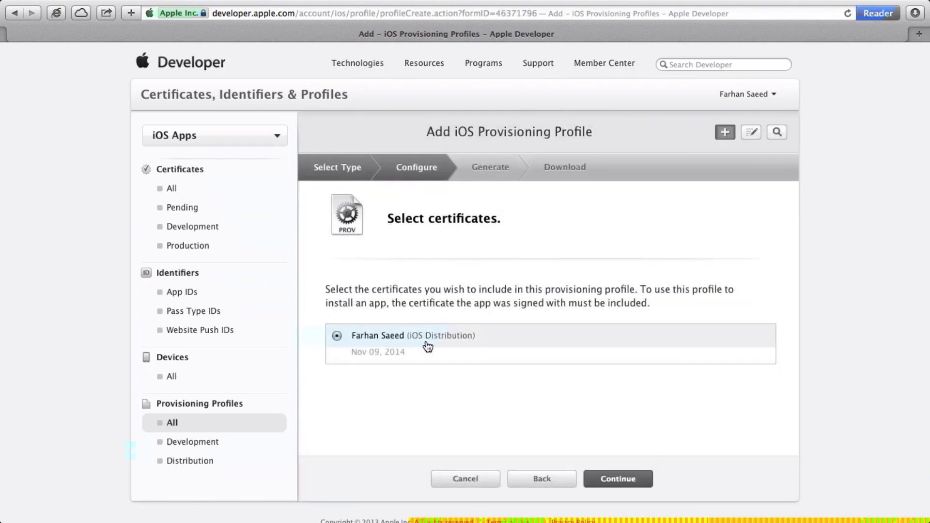
{"action": "left_click", "coordinate": [613, 478]}
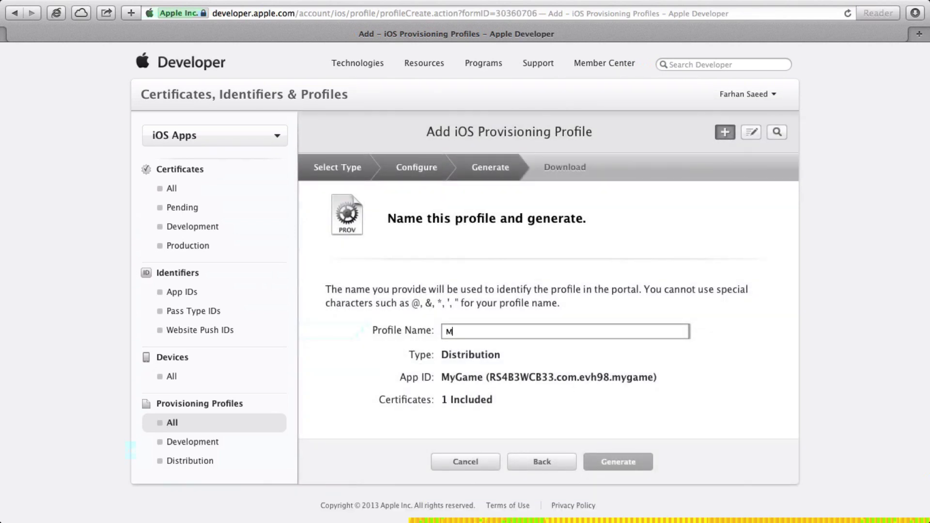
{"action": "type", "text": "M"}
{"action": "type", "text": "o"}
{"action": "key", "text": "Return"}
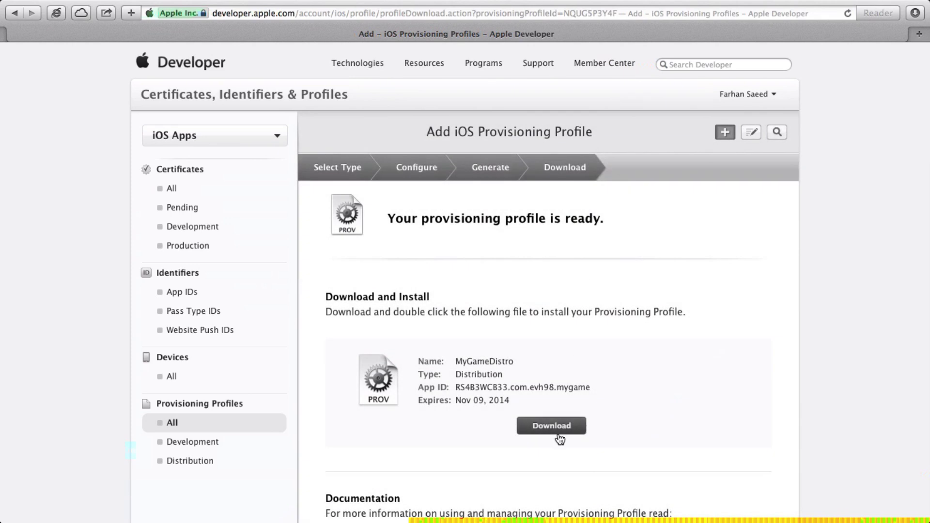
Download the MyGameDistro profile and install it from the downloads list
{"action": "left_click", "coordinate": [554, 429]}
{"action": "left_click", "coordinate": [914, 15]}
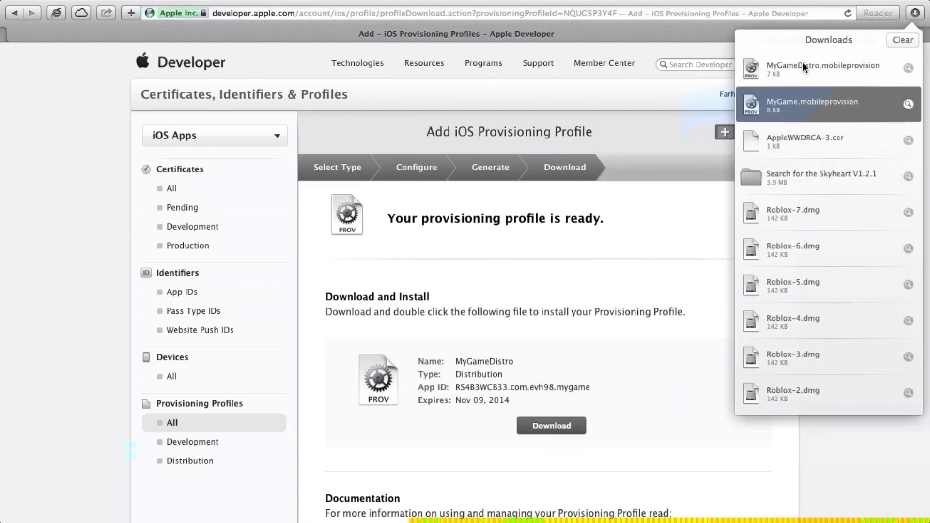
{"action": "double_click", "coordinate": [802, 61]}
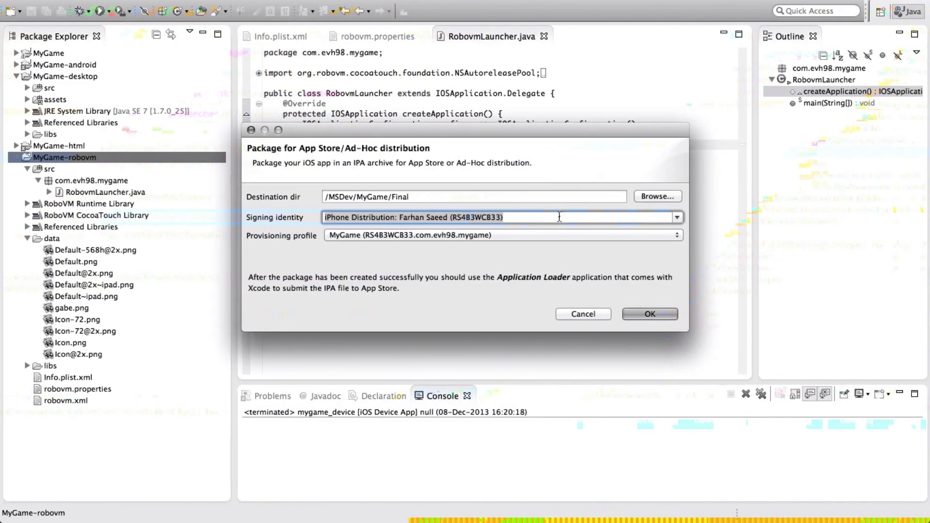
Cancel the open dialog and reopen Package for App Store/Ad-Hoc distribution for MyGame-robovm
{"action": "left_click", "coordinate": [567, 236]}
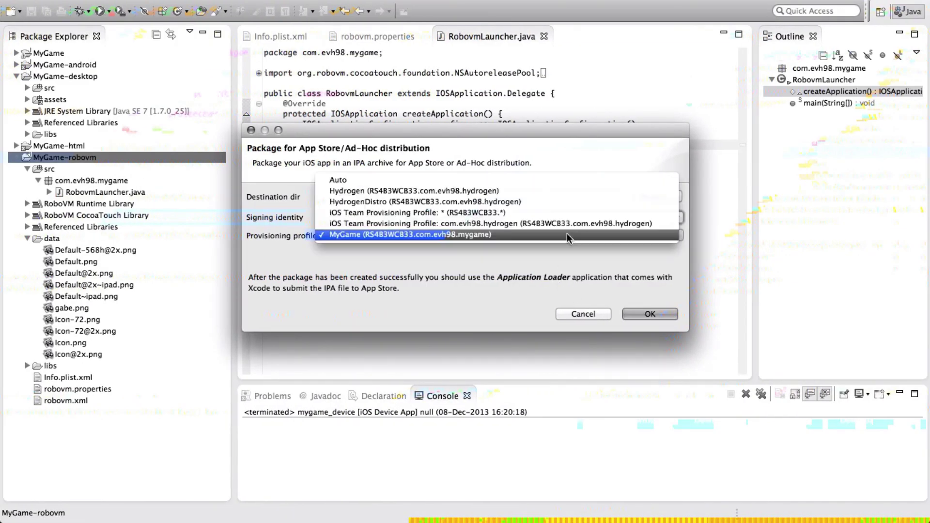
{"action": "left_click", "coordinate": [590, 318]}
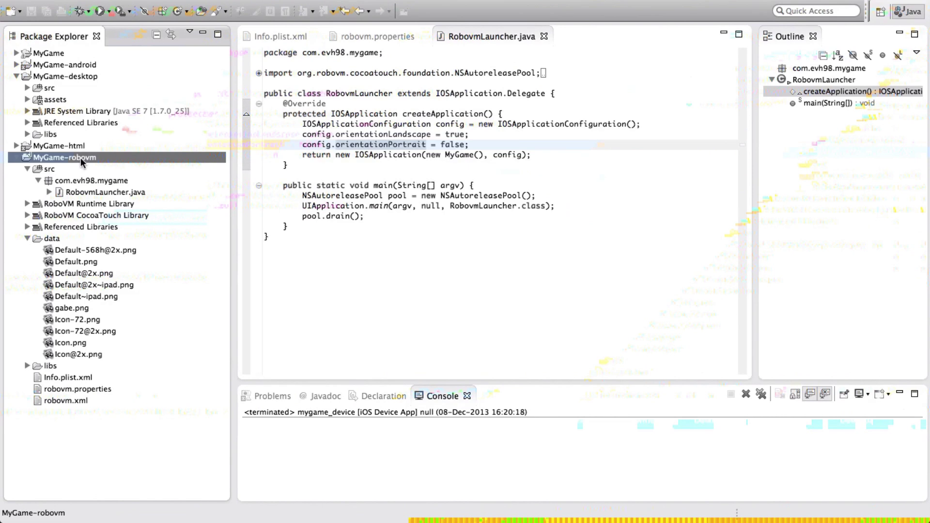
{"action": "right_click", "coordinate": [81, 162]}
{"action": "mouse_move", "coordinate": [129, 475]}
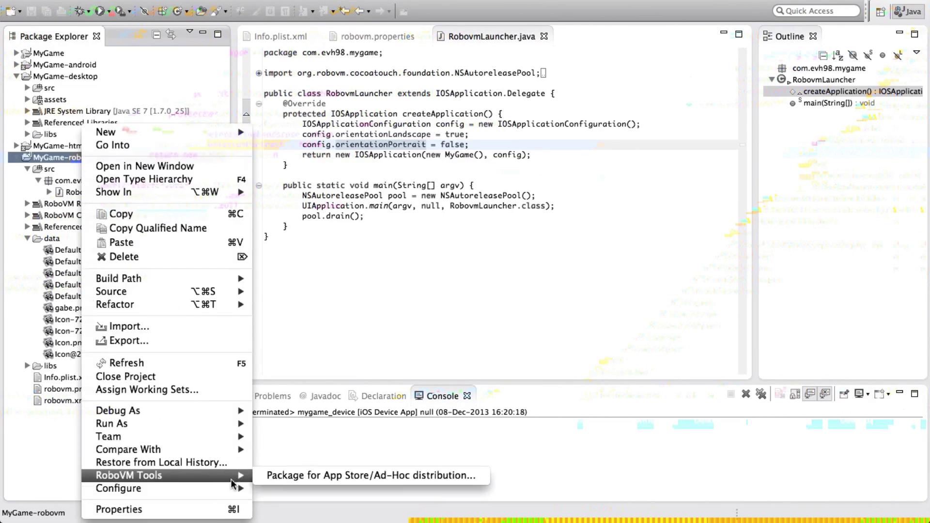
{"action": "left_click", "coordinate": [267, 474]}
Package the IPA into Final with the MyGameDistro profile and iPhone Distribution identity
{"action": "left_click", "coordinate": [448, 234]}
{"action": "left_click", "coordinate": [457, 300]}
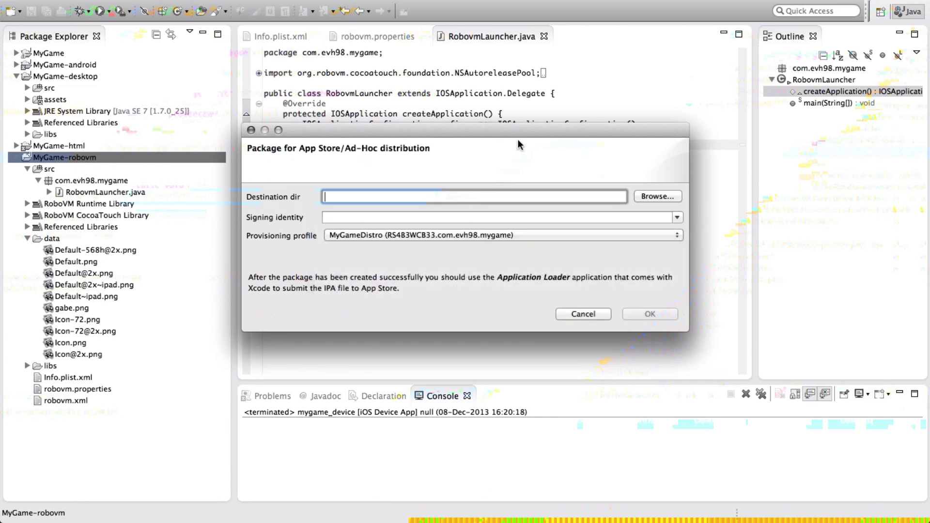
{"action": "left_click", "coordinate": [642, 193]}
{"action": "key", "text": "Return"}
{"action": "left_click", "coordinate": [676, 217]}
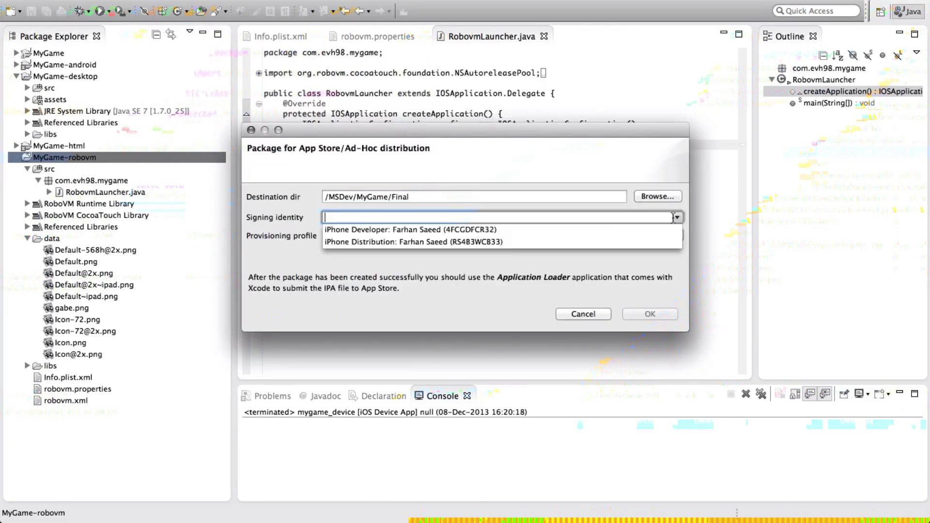
{"action": "left_click", "coordinate": [611, 240]}
{"action": "left_click", "coordinate": [675, 217]}
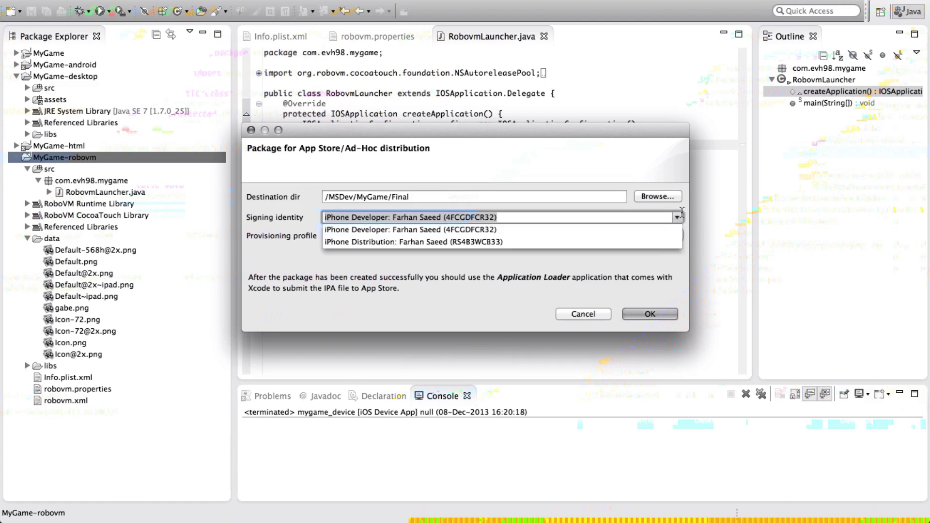
{"action": "left_click", "coordinate": [648, 242]}
{"action": "left_click", "coordinate": [649, 314]}
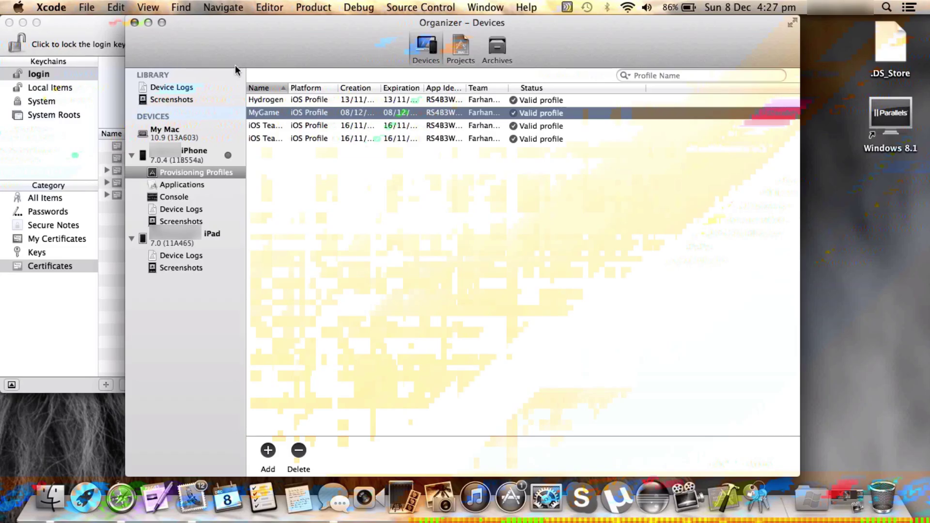
Find Application Loader through Xcode's Help search for 'application' and launch it
{"action": "left_click", "coordinate": [538, 12]}
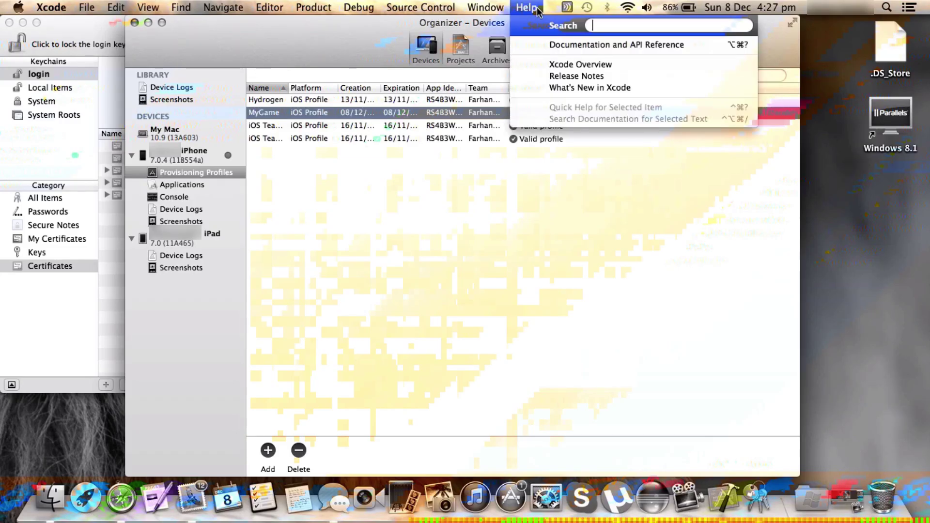
{"action": "type", "text": "applica"}
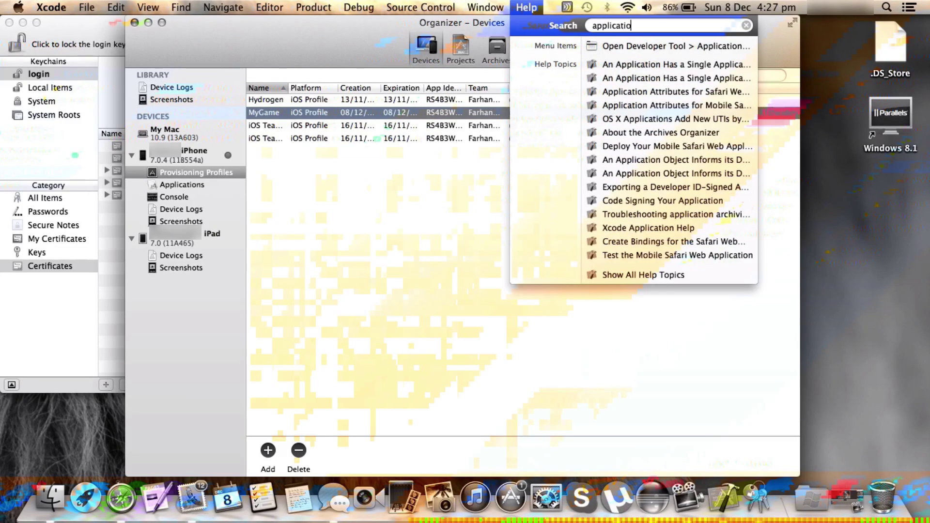
{"action": "type", "text": "tio"}
{"action": "key", "text": "Return"}
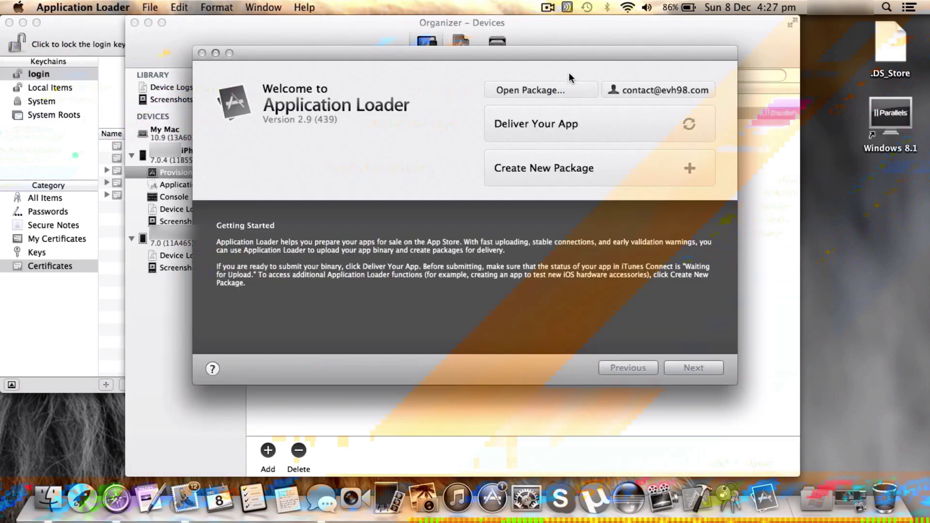
Retry Deliver Your App after the no-eligible-applications message, checking Create New Package first
{"action": "left_click", "coordinate": [569, 127]}
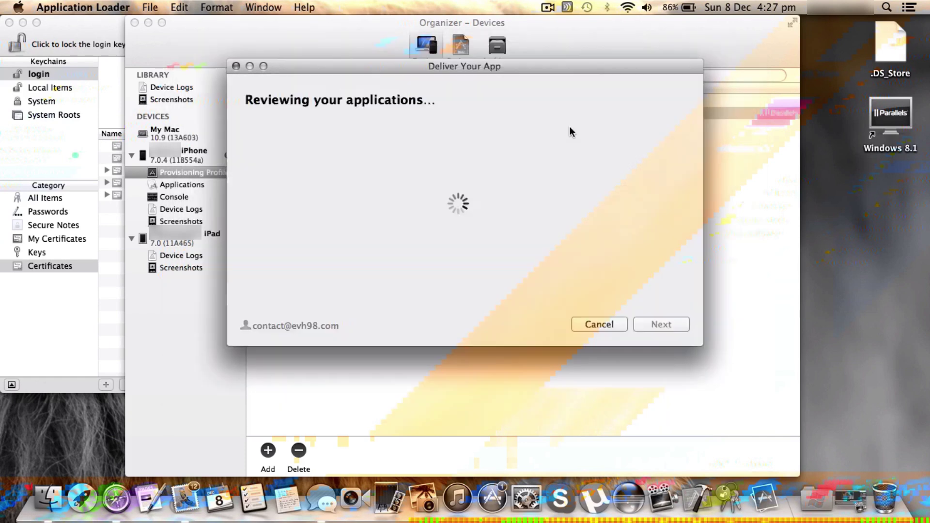
{"action": "left_click", "coordinate": [601, 325]}
{"action": "left_click", "coordinate": [617, 175]}
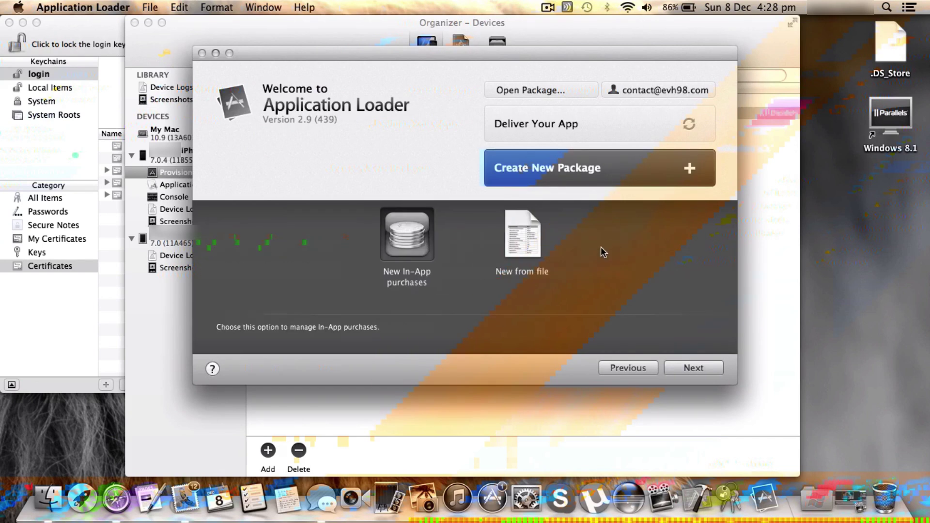
{"action": "left_click", "coordinate": [628, 367]}
{"action": "left_click", "coordinate": [601, 125]}
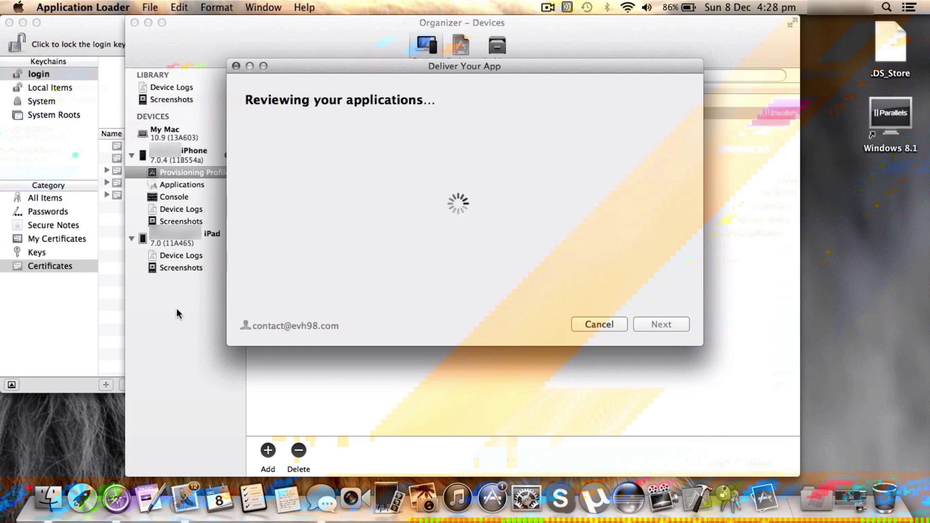
{"action": "left_click", "coordinate": [59, 476]}
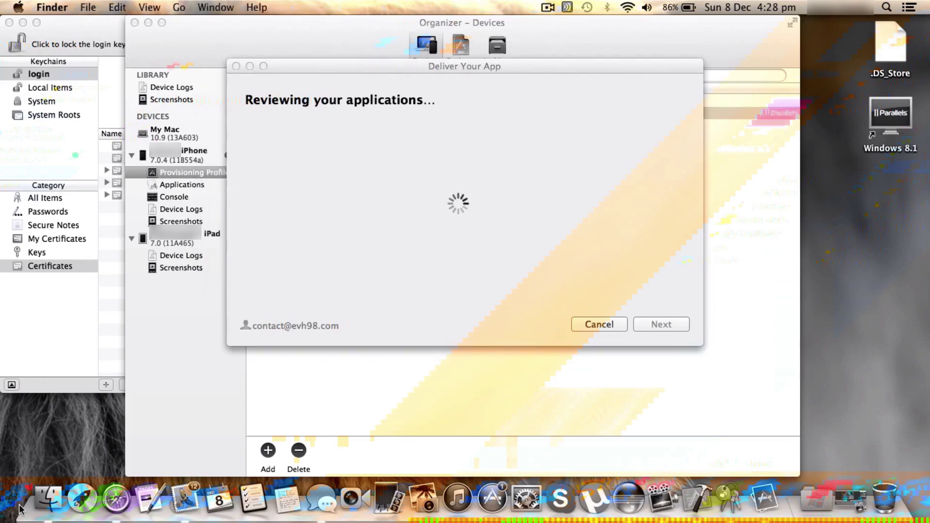
Confirm MyGame.ipa is in the Final folder, then bring the delivery window forward
{"action": "key", "text": "ctrl+Right"}
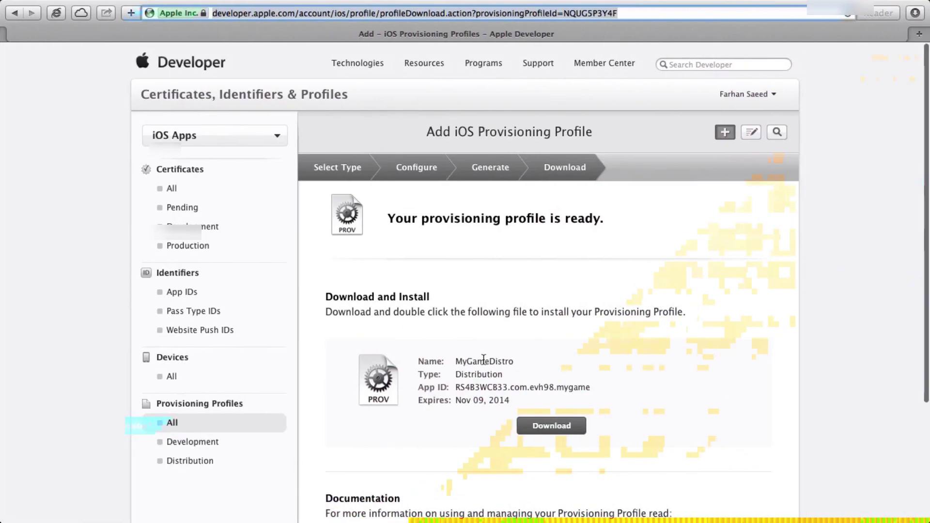
{"action": "key", "text": "ctrl+Right"}
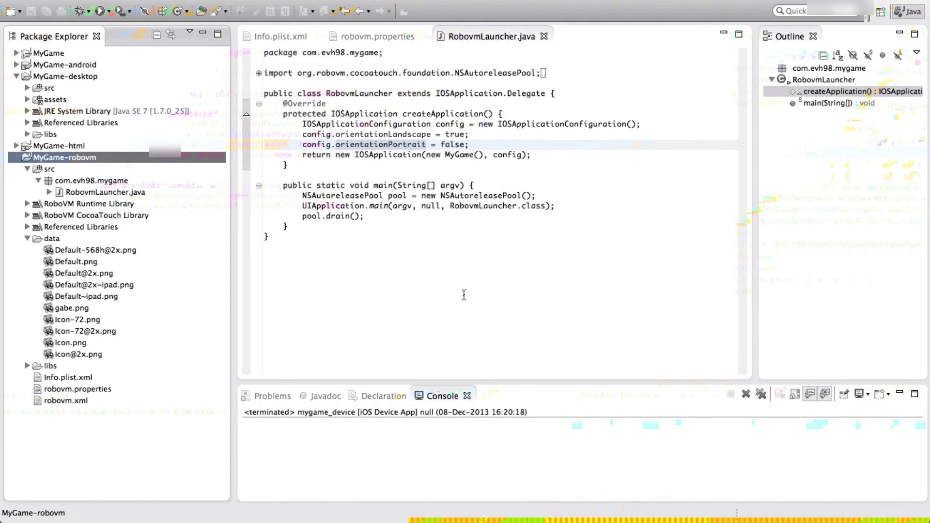
{"action": "key", "text": "ctrl+Left"}
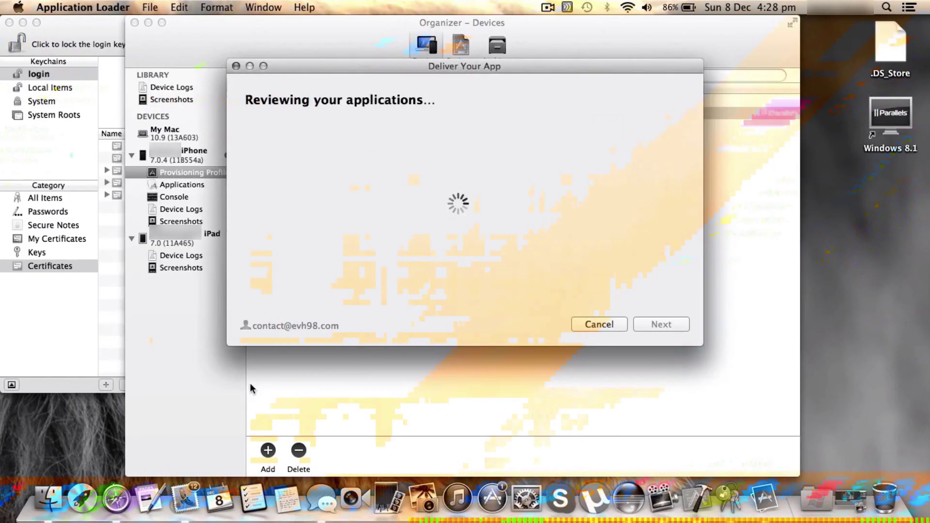
{"action": "left_click", "coordinate": [560, 161]}
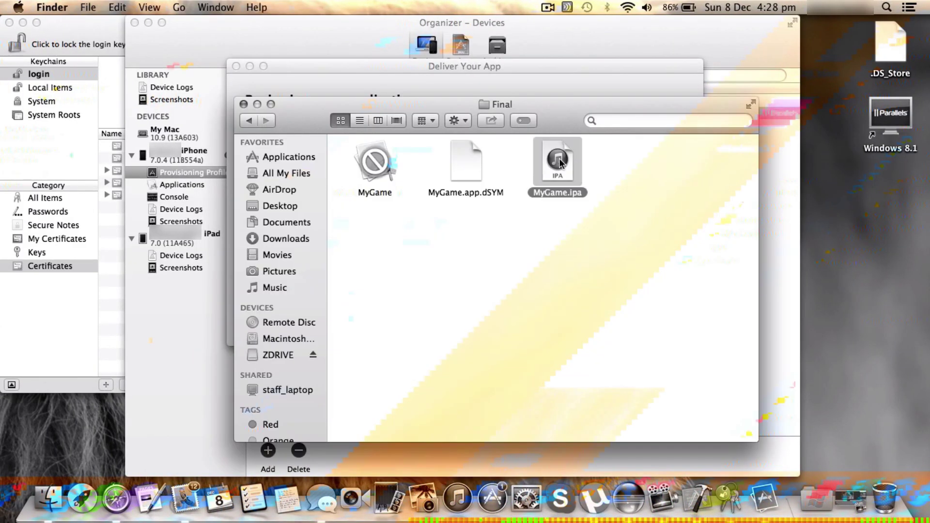
{"action": "left_click", "coordinate": [502, 75]}
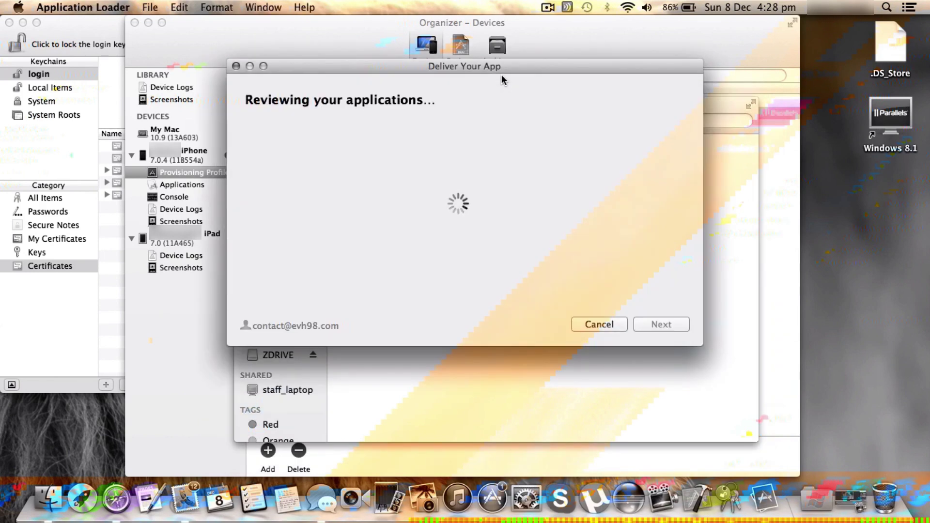